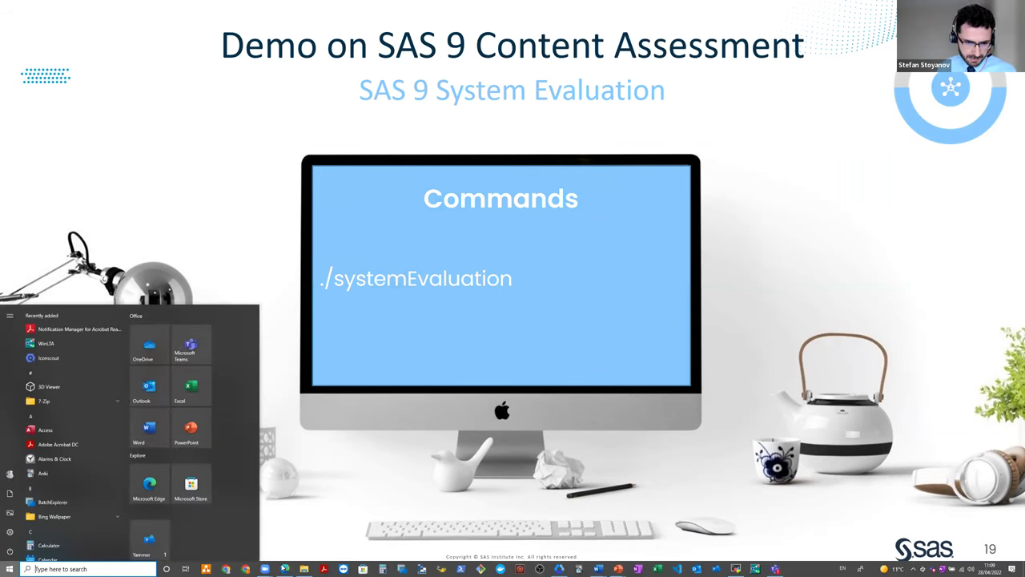
- Advance the slideshow to slide 19, 'SAS 9 System Evaluation', showing the ./systemEvaluation command
mouse_move(285, 568)
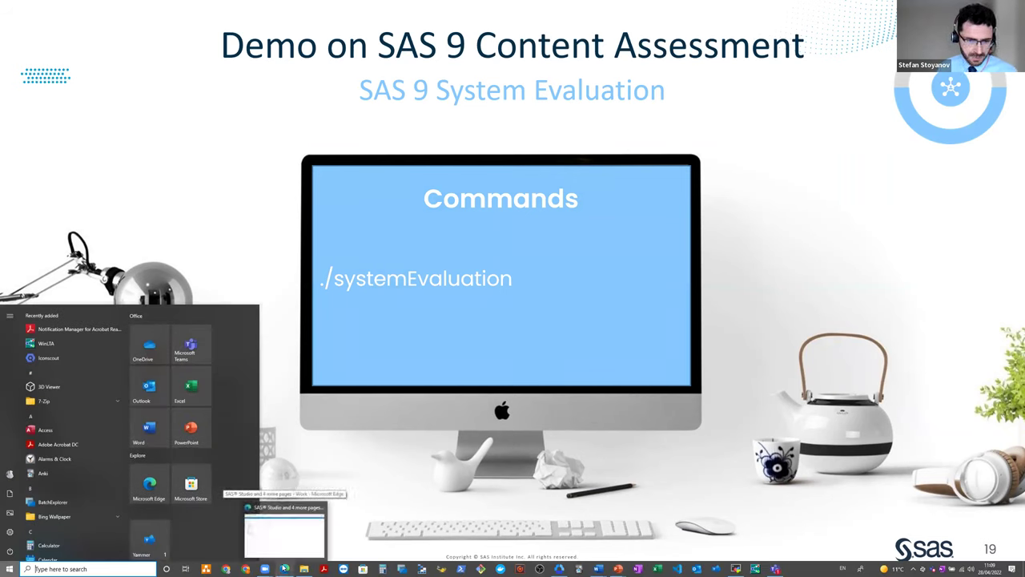
- Show the SAS 9 Content Assessment 2021.2.6 downloads page in Edge, then switch to MobaXterm
left_click(285, 568)
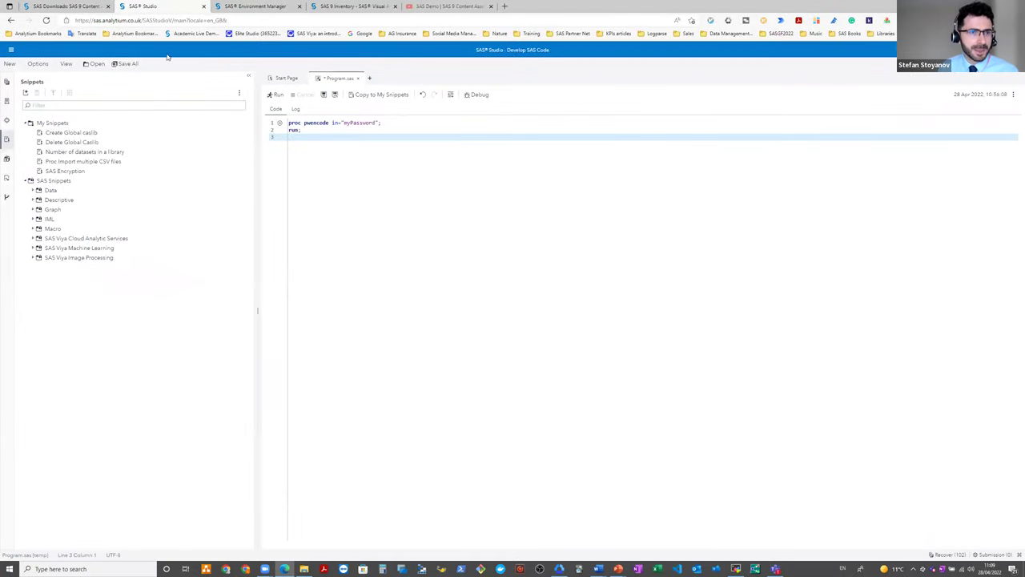
left_click(72, 9)
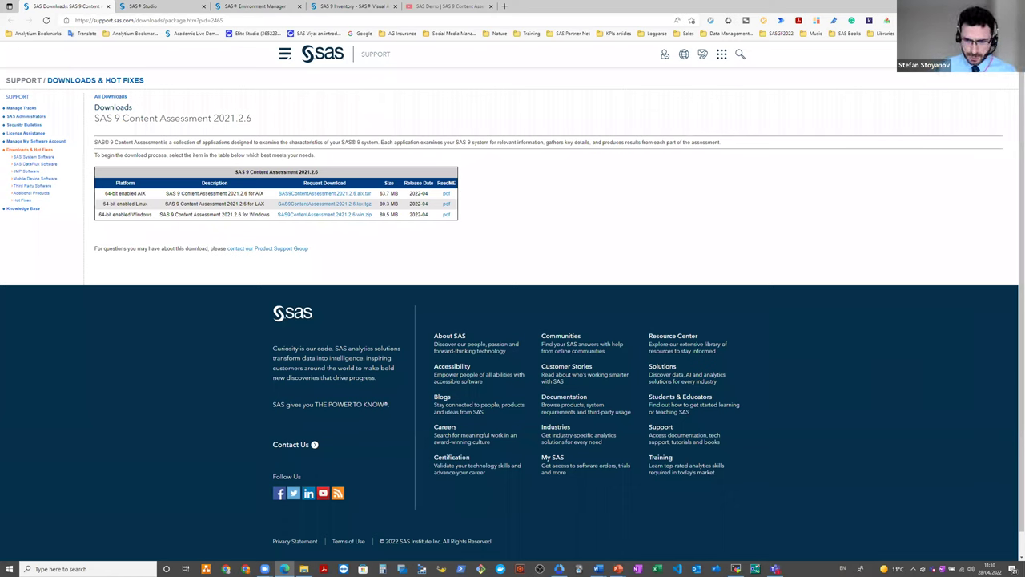
key("super")
mouse_move(599, 568)
left_click(620, 231)
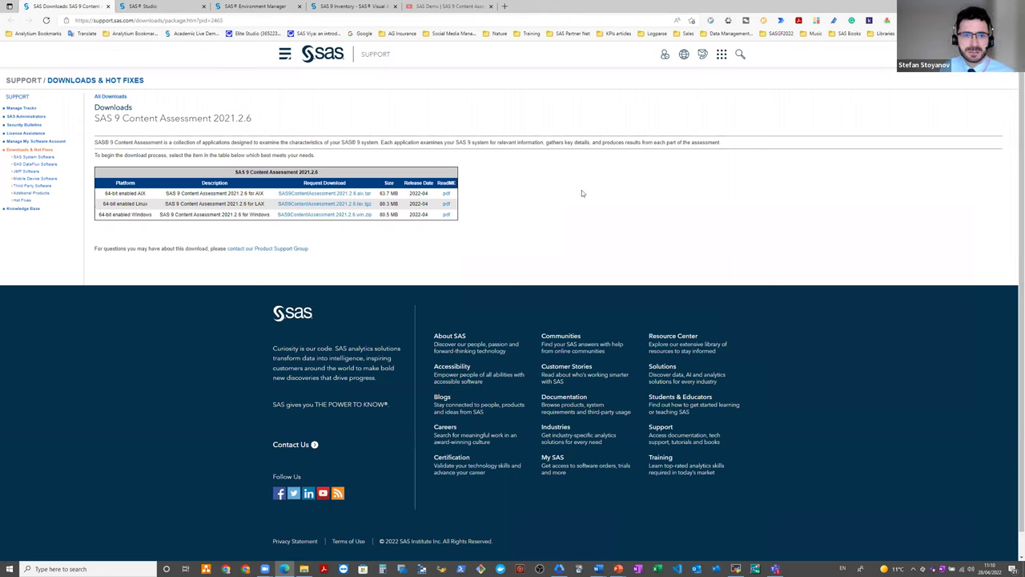
left_click(737, 569)
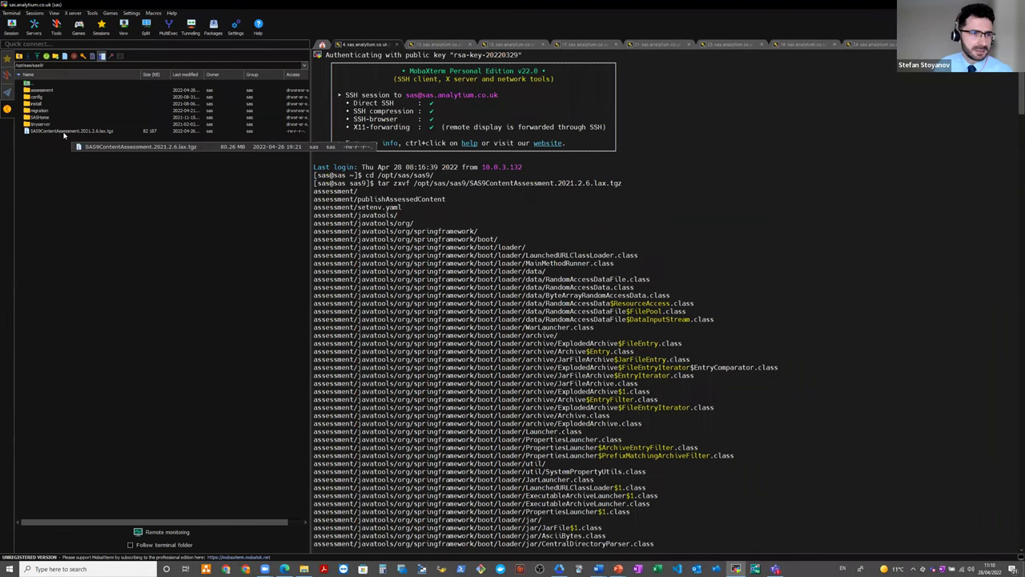
- Select the SAS9ContentAssessment archive and highlight its tar extraction command in the terminal
left_click(53, 65)
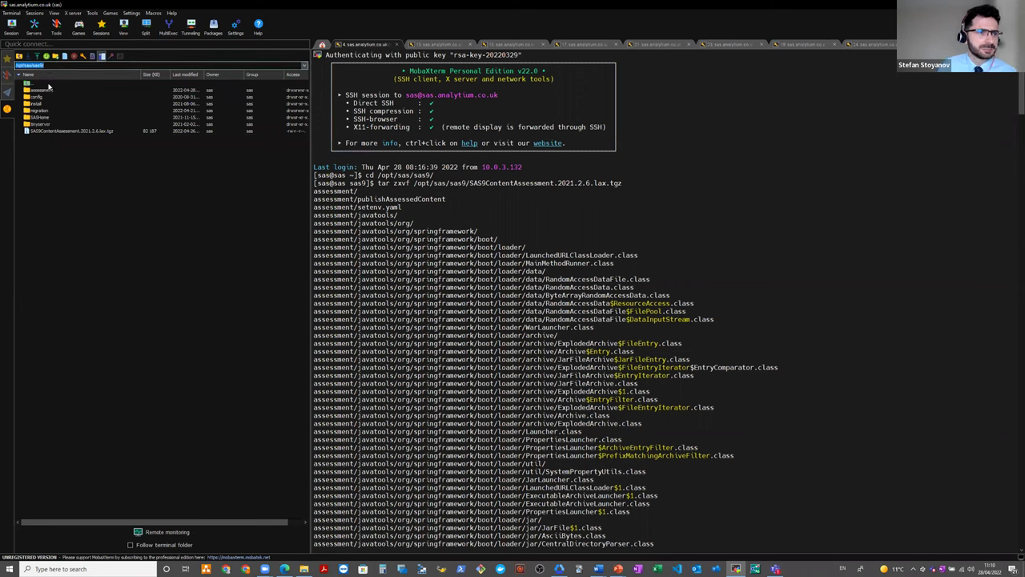
left_click(28, 133)
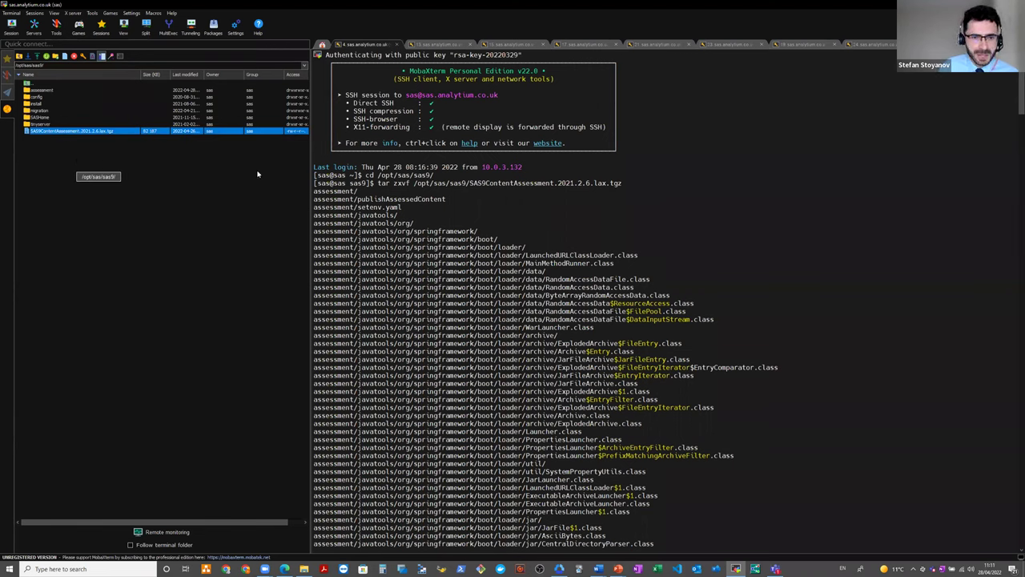
left_click_drag(624, 183, 375, 184)
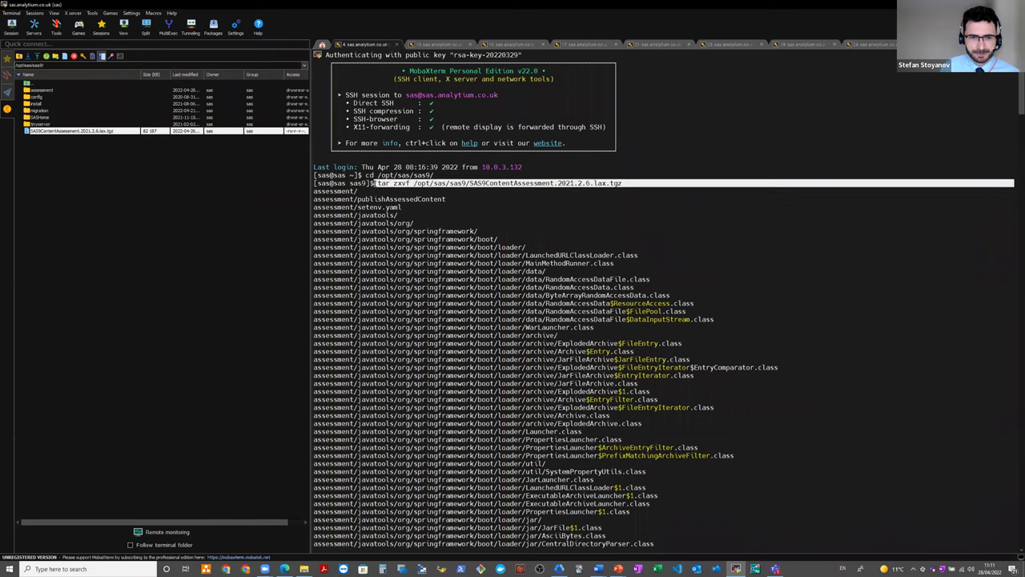
left_click_drag(374, 183, 373, 186)
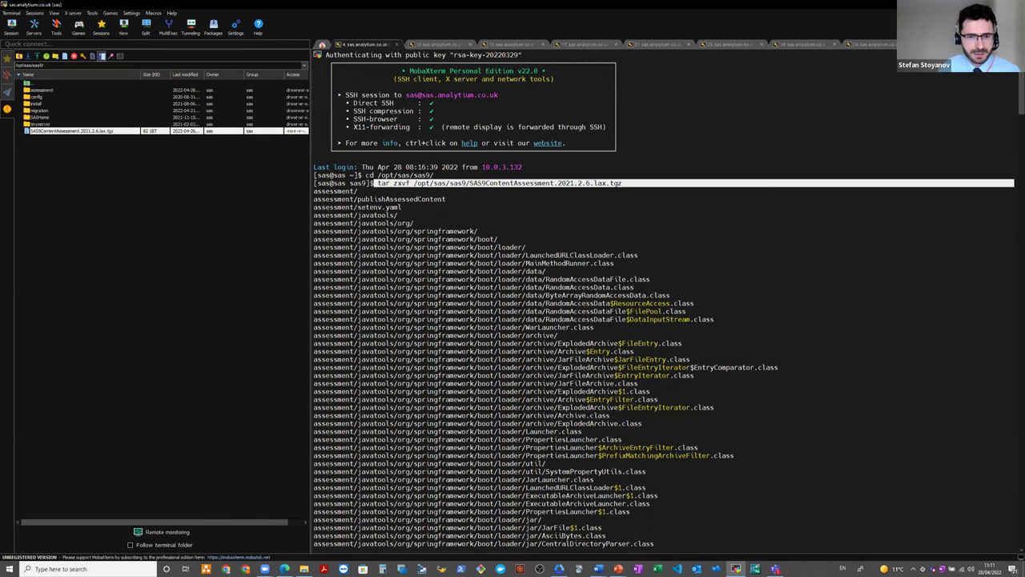
left_click(121, 177)
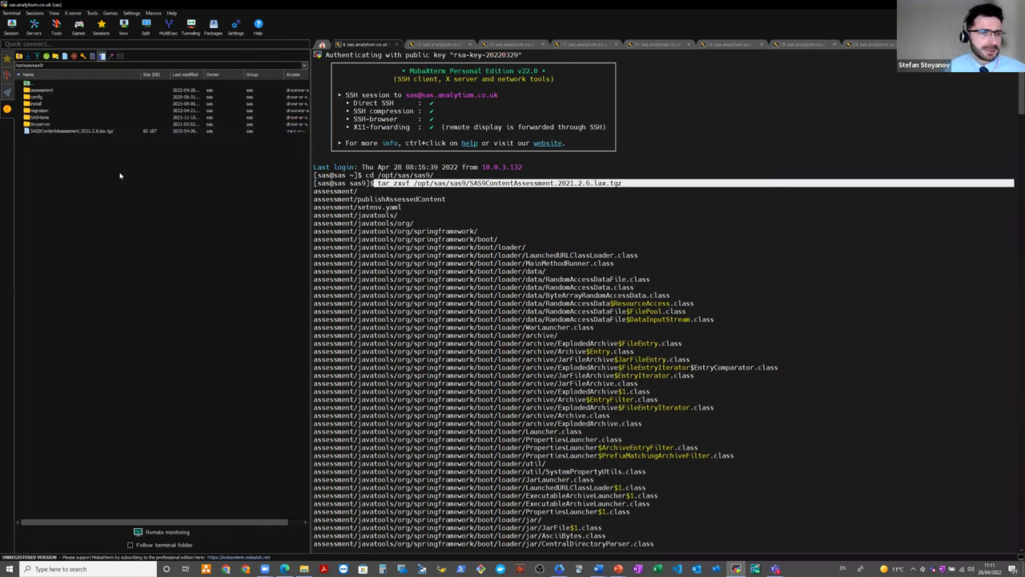
- Open the extracted assessment folder and open metaparms.sas in Notepad
left_click(28, 91)
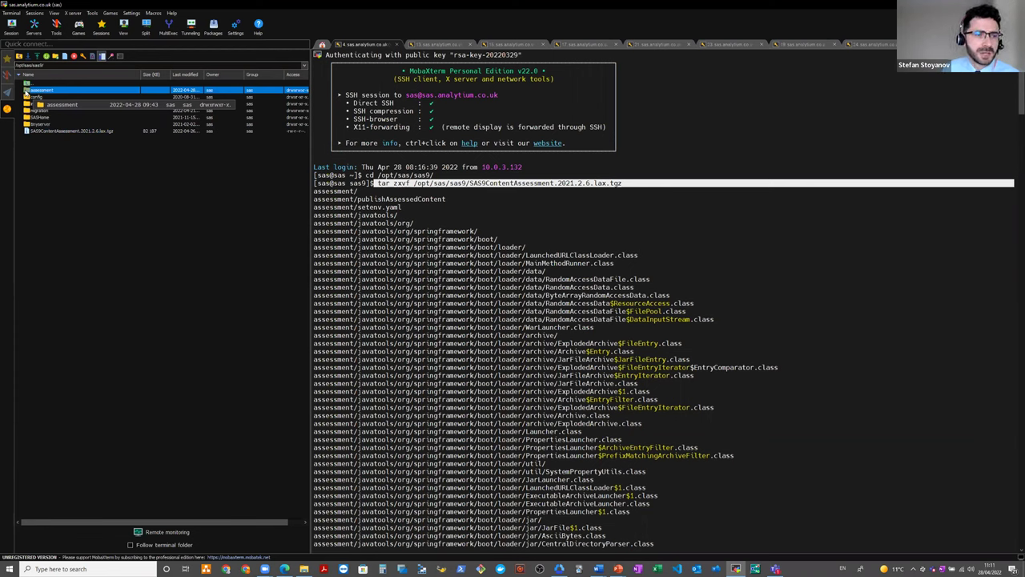
double_click(28, 90)
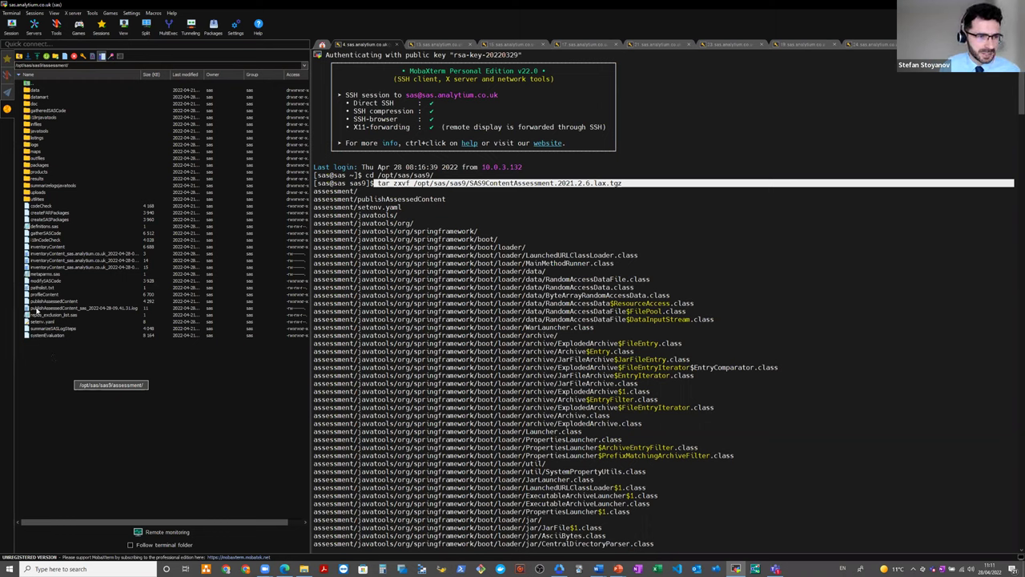
left_click_drag(36, 274, 271, 411)
left_click_drag(48, 308, 26, 316)
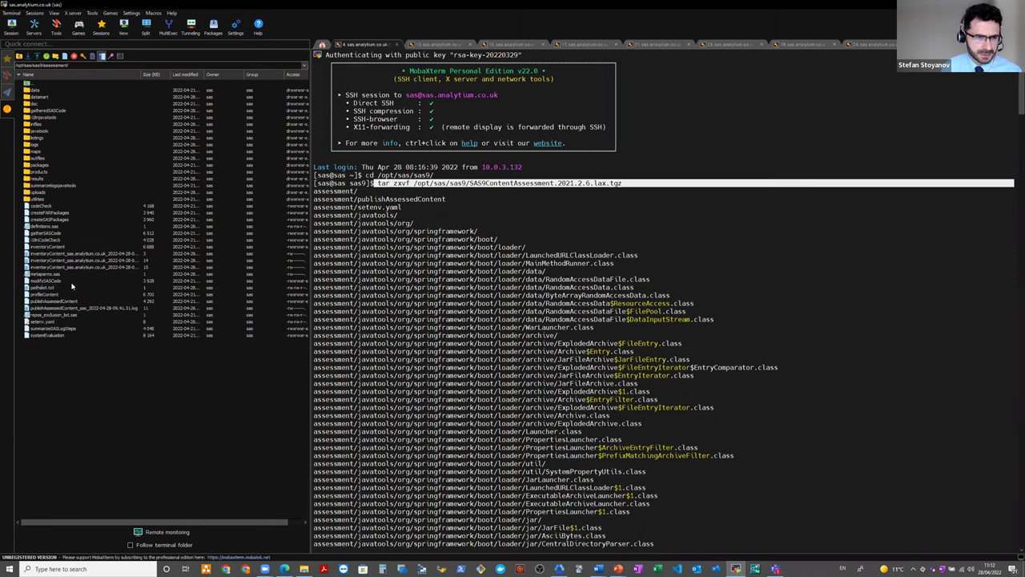
left_click_drag(29, 239, 54, 268)
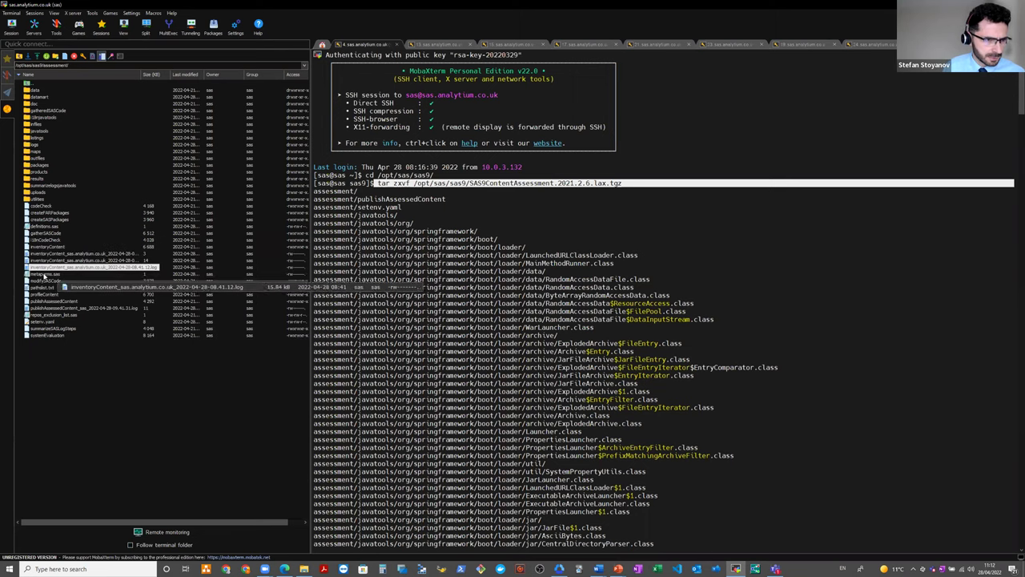
double_click(41, 274)
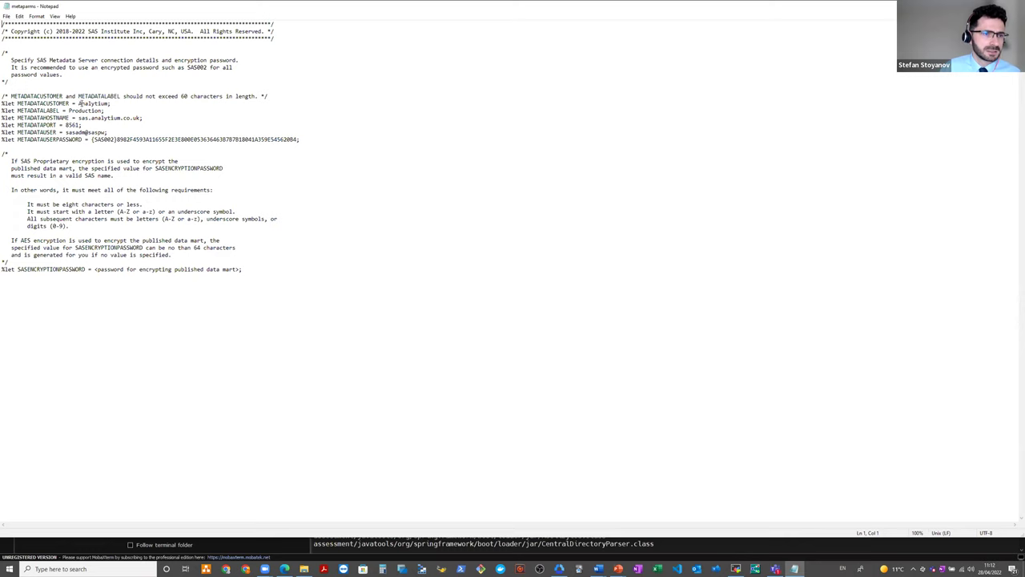
- Replace the METADATACUSTOMER value with Analytium and check the METADATAHOSTNAME setting
left_click_drag(79, 104, 104, 111)
type("Analytium")
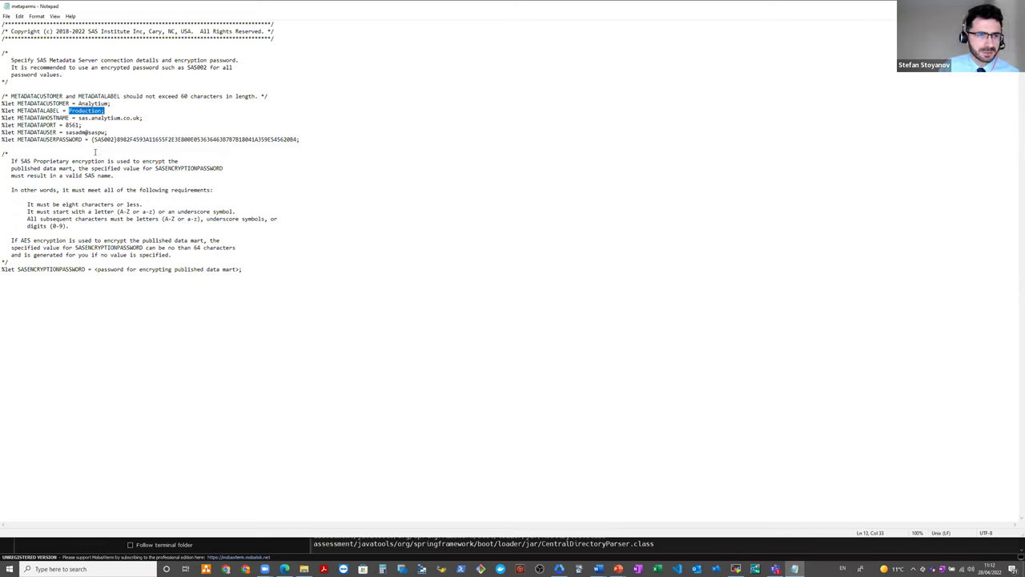
left_click(81, 118)
left_click_drag(81, 118, 279, 146)
left_click(99, 118)
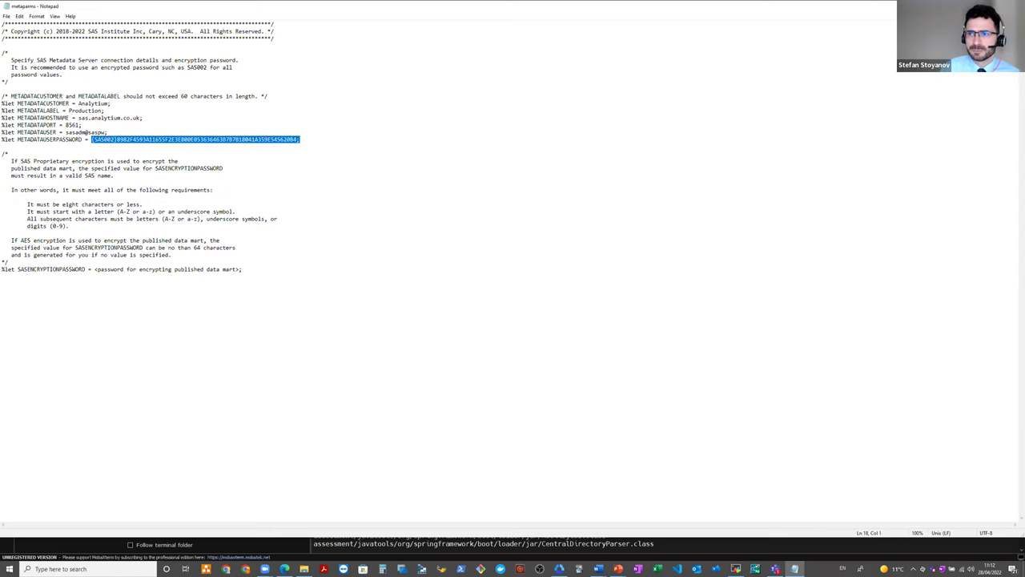
- Run the PROC PWENCODE program in SAS Studio and select the {SAS002} encoded password in the log
left_click(736, 569)
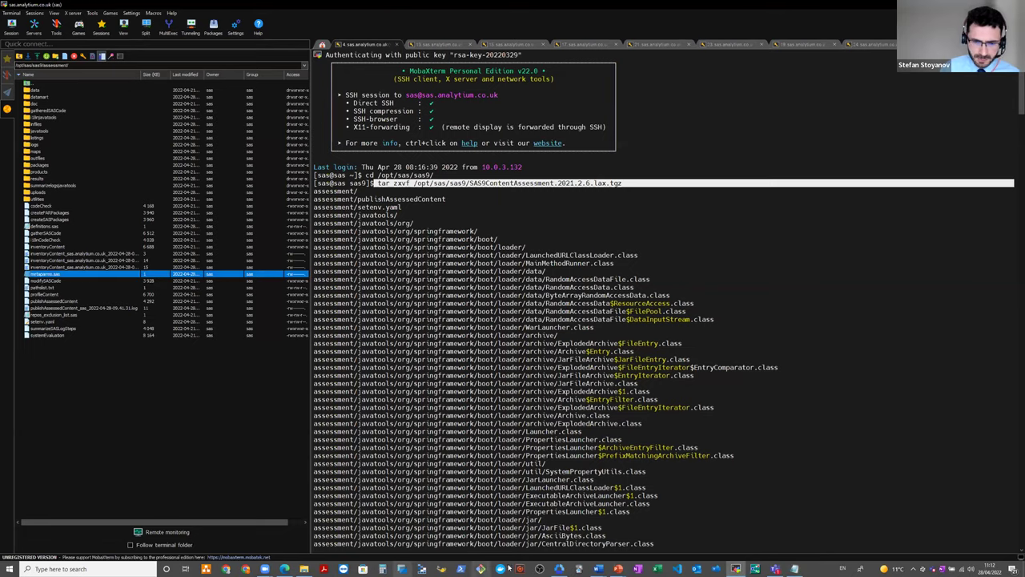
left_click(284, 568)
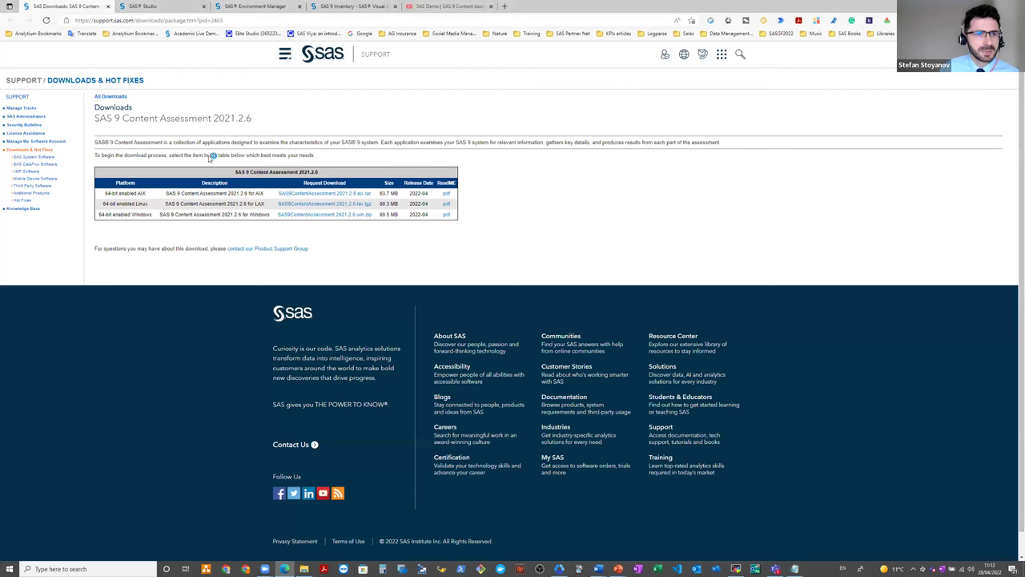
left_click(150, 7)
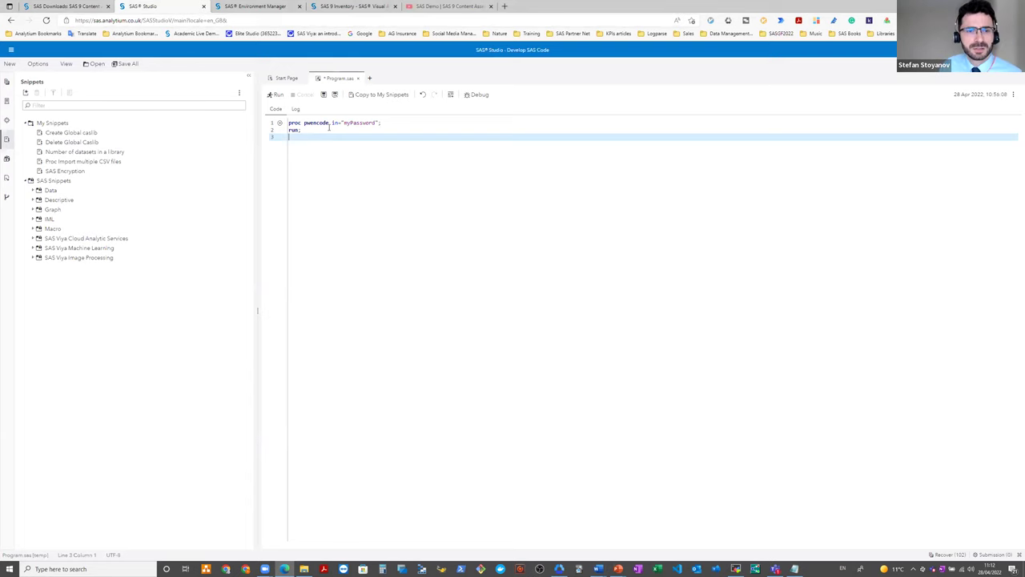
left_click(276, 94)
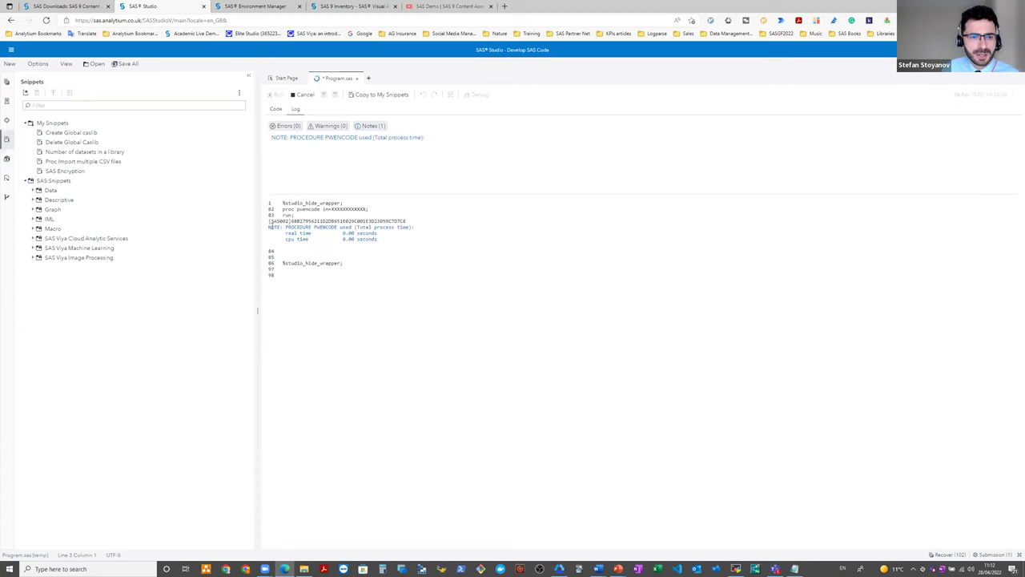
left_click_drag(269, 221, 407, 222)
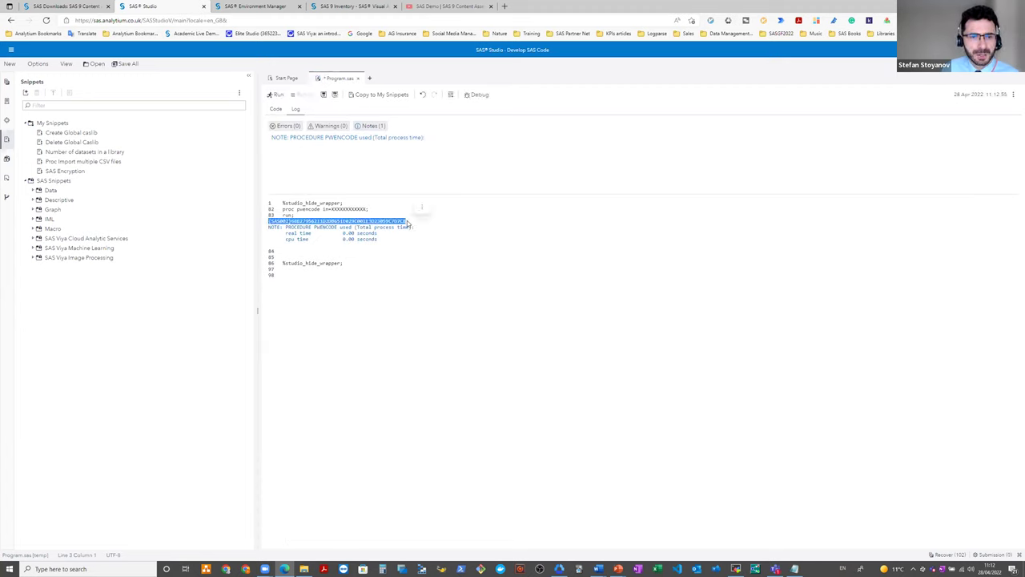
left_click(736, 569)
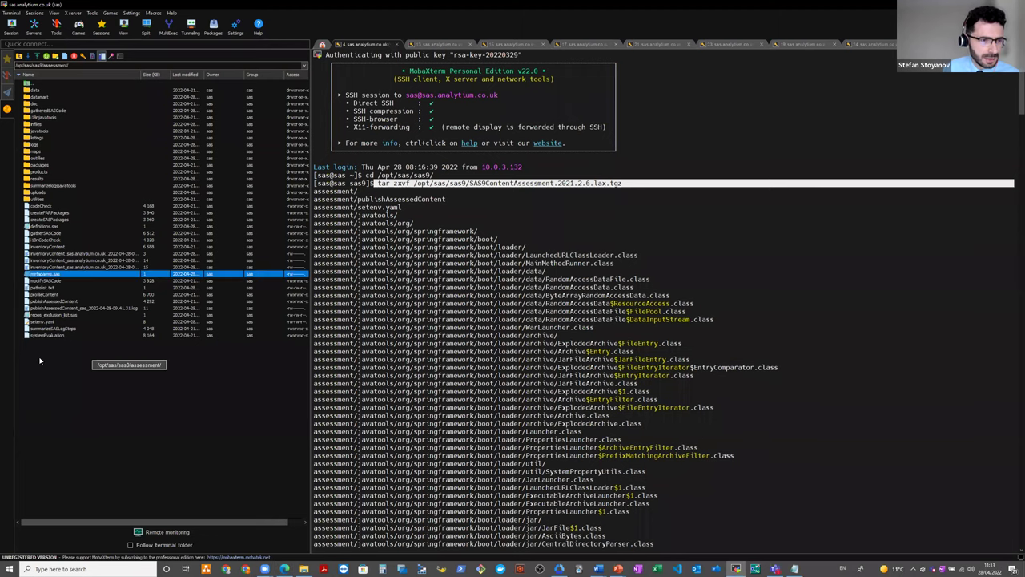
- Open setenv.yaml in MobaTextEditor and check the SAS_HOME path value
left_click_drag(36, 321, 28, 337)
double_click(27, 322)
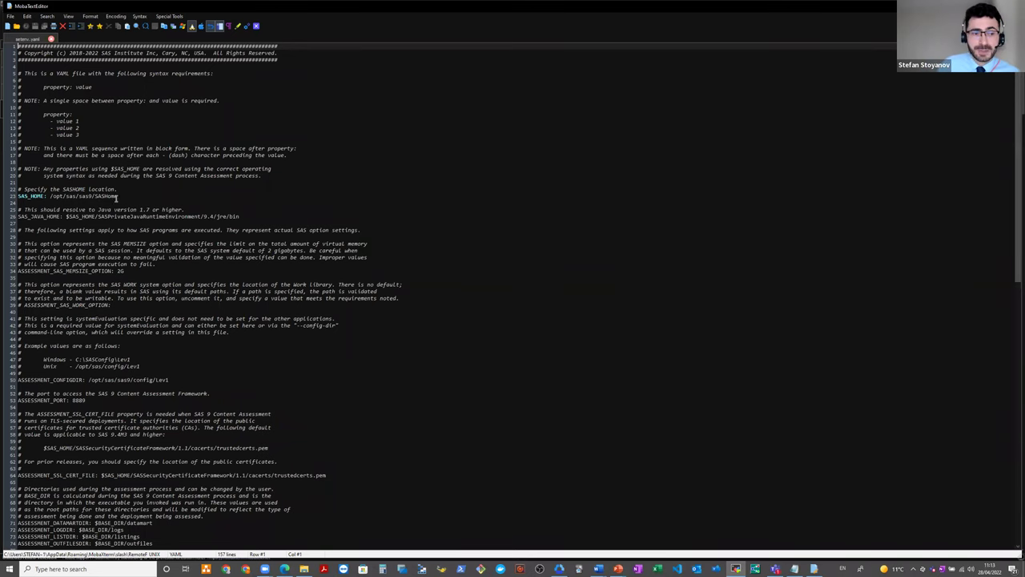
left_click_drag(121, 195, 49, 196)
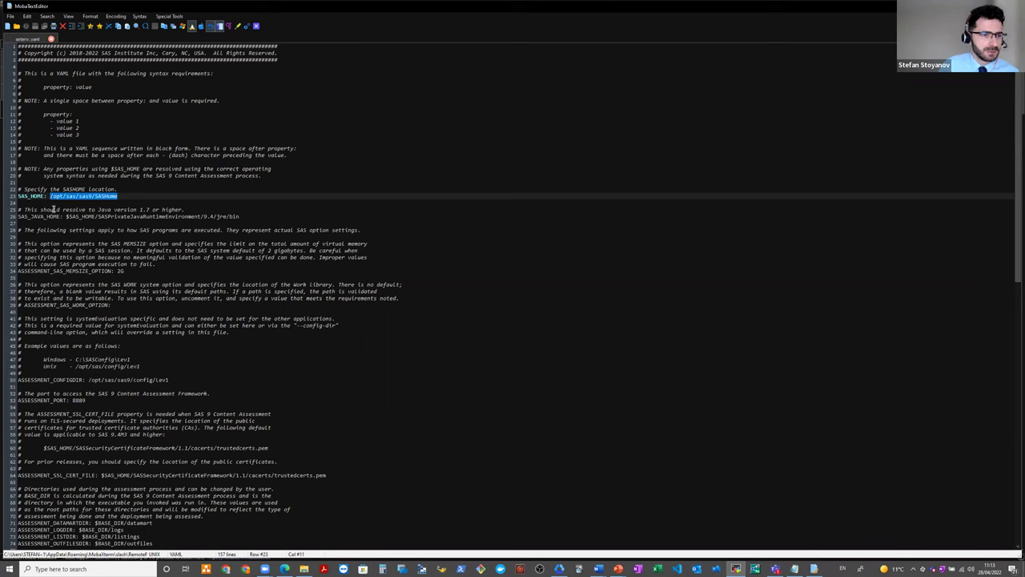
left_click(122, 195)
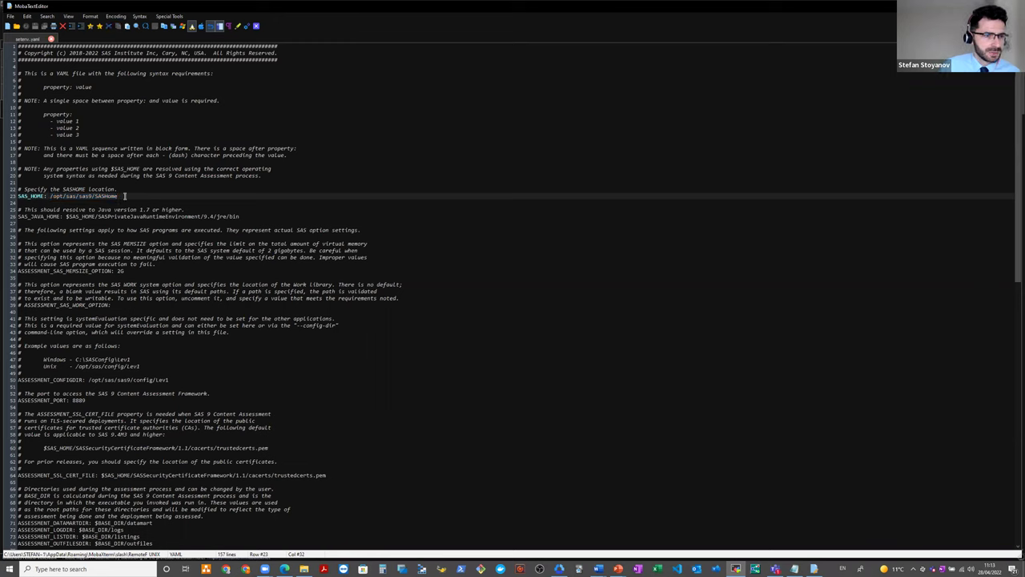
left_click_drag(120, 196, 50, 196)
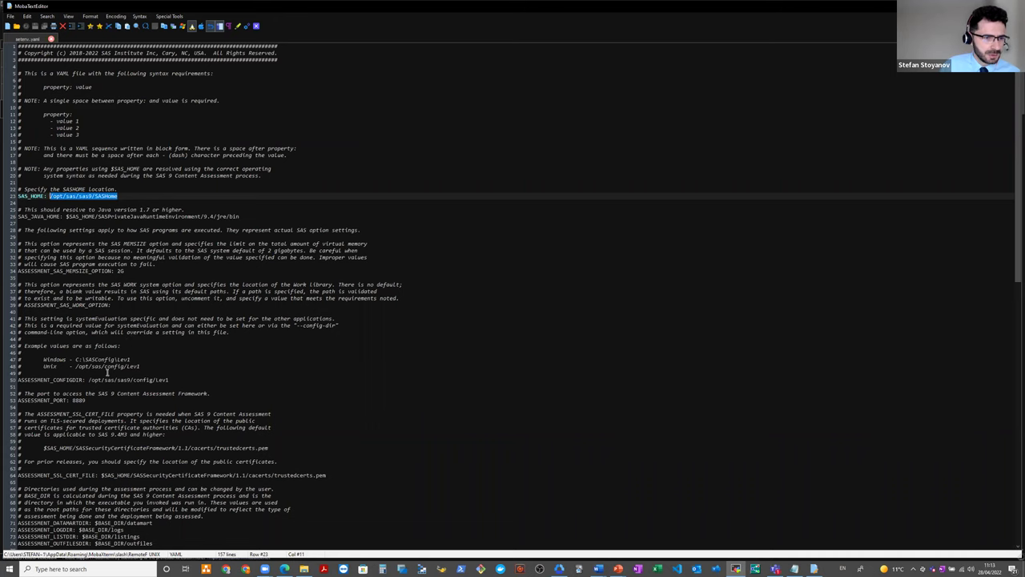
scroll(112, 368, "down", 1)
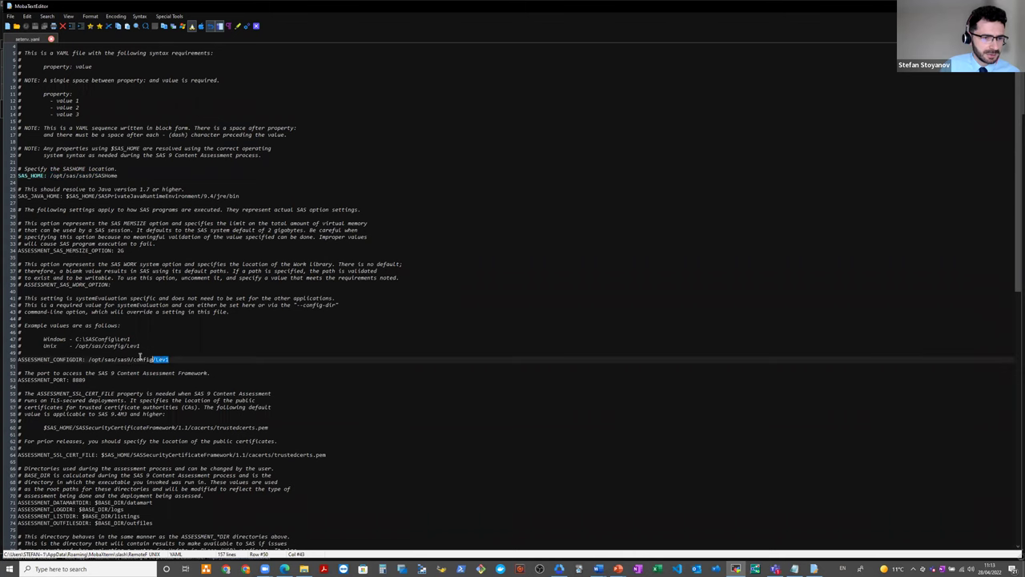
- Check the ASSESSMENT_CONFIGDIR and ENTERPRISE_GUIDE_PROJECTSDIR paths and the inventoryContent settings
left_click_drag(127, 357, 88, 359)
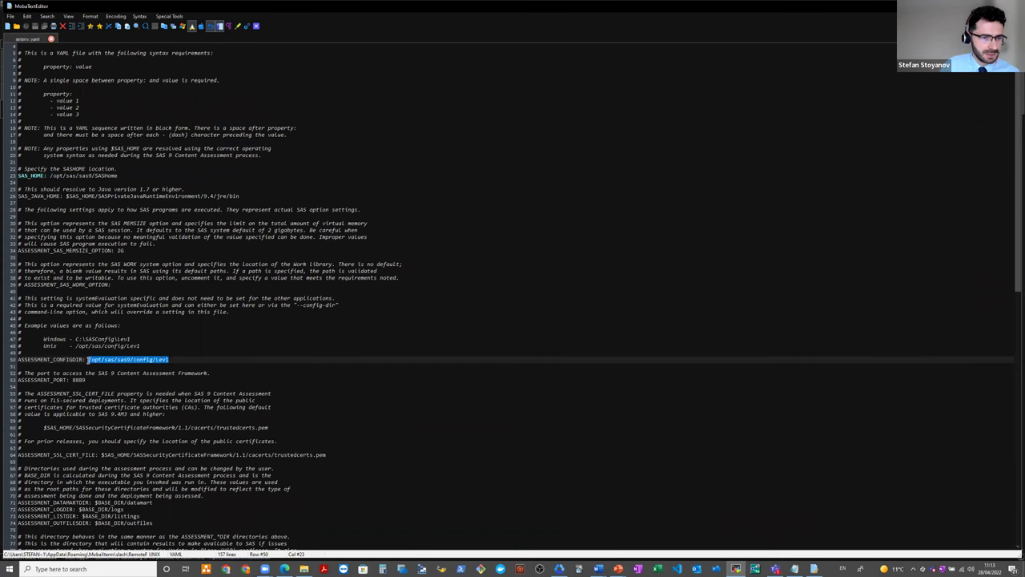
scroll(88, 358, "down", 16)
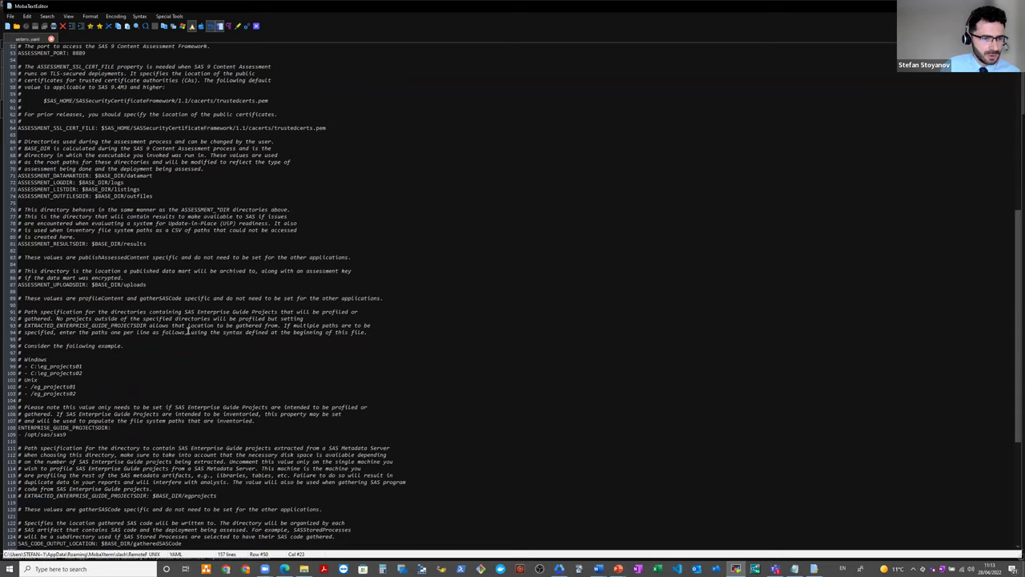
scroll(189, 331, "down", 11)
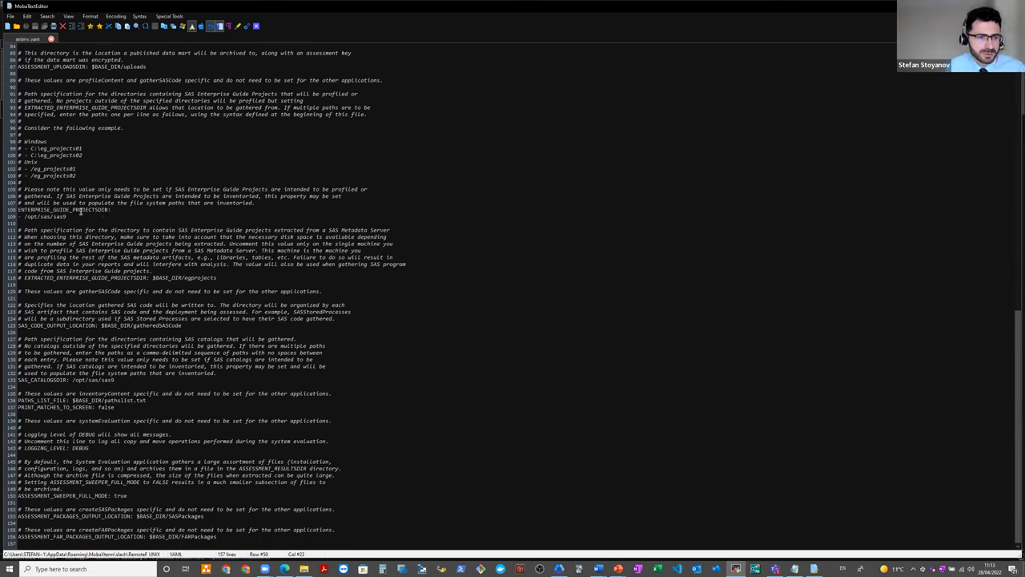
left_click_drag(67, 217, 14, 218)
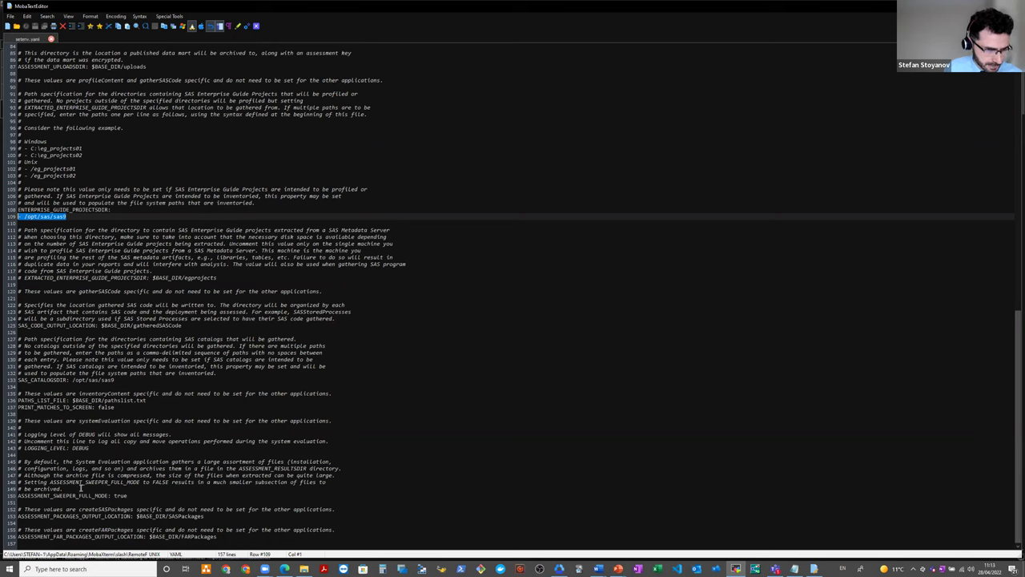
left_click_drag(121, 380, 18, 380)
left_click(58, 392)
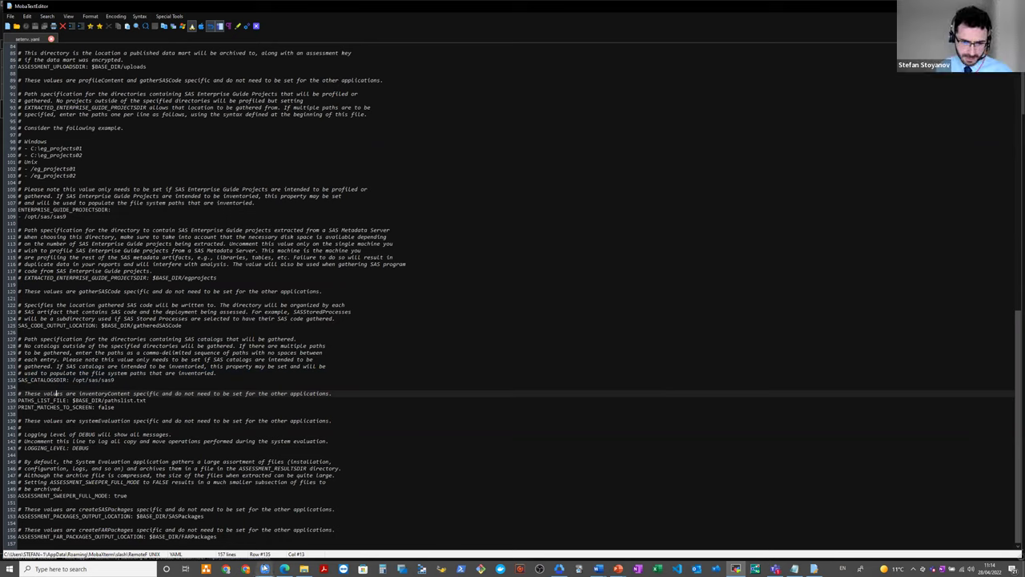
mouse_move(264, 568)
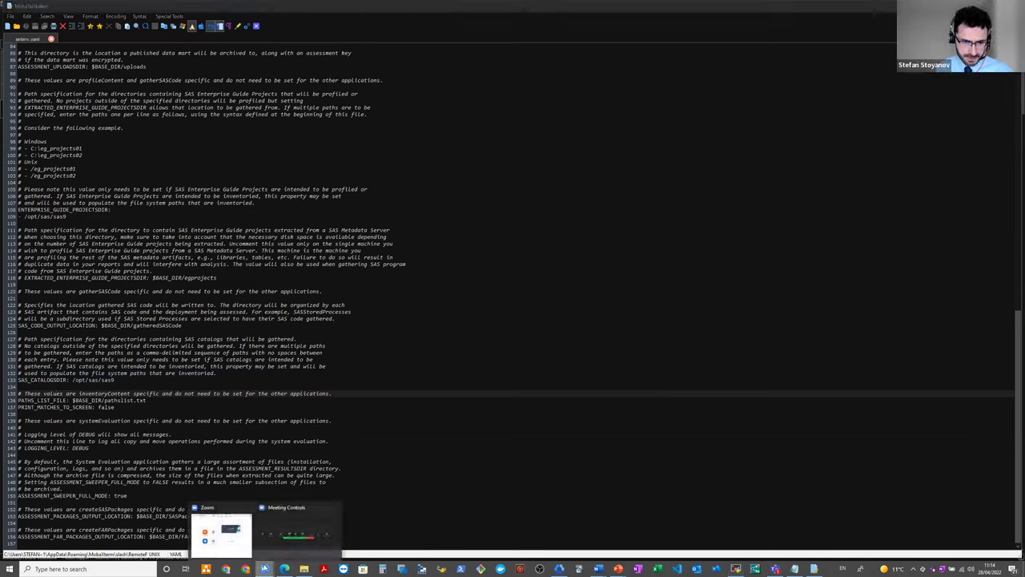
- Scroll through the remaining setenv.yaml settings, then return to the MobaXterm terminal
left_click(281, 521)
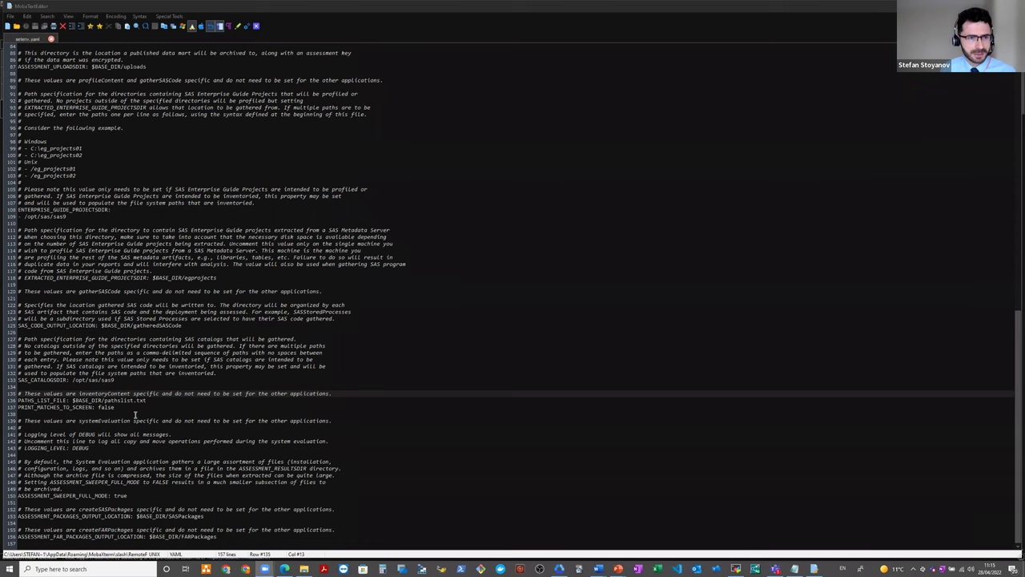
scroll(135, 414, "up", 5)
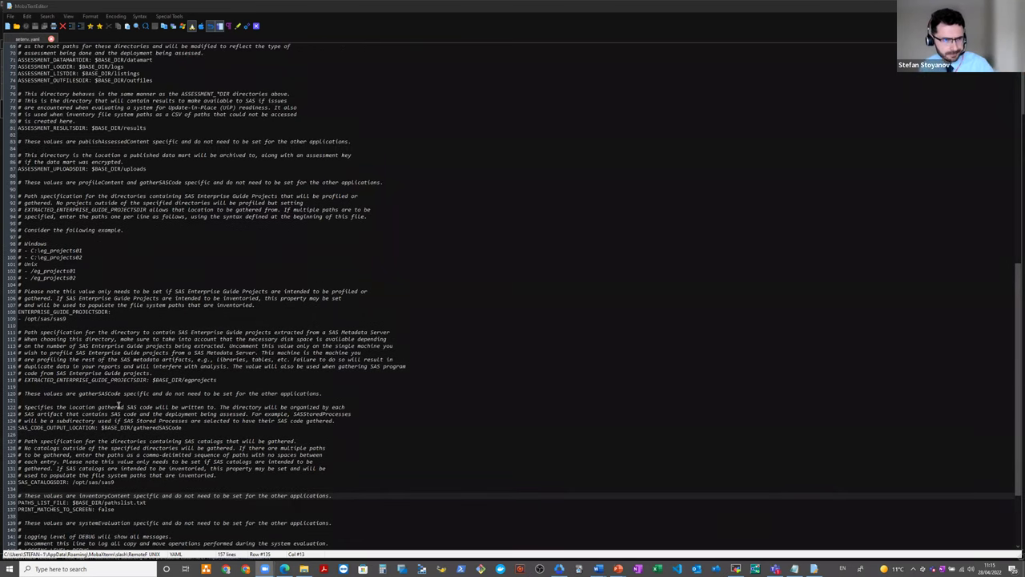
scroll(136, 382, "down", 5)
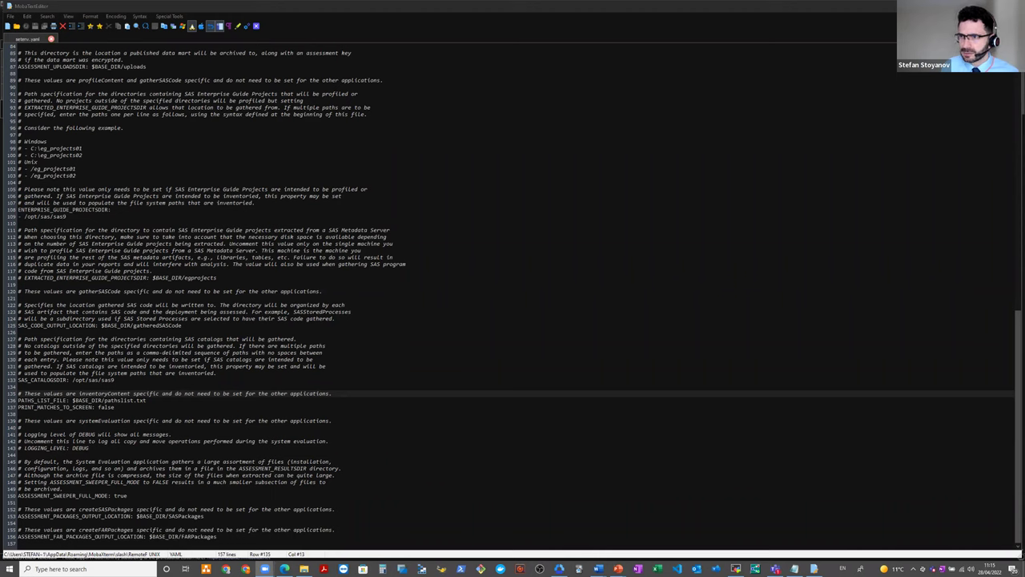
key("alt+Tab")
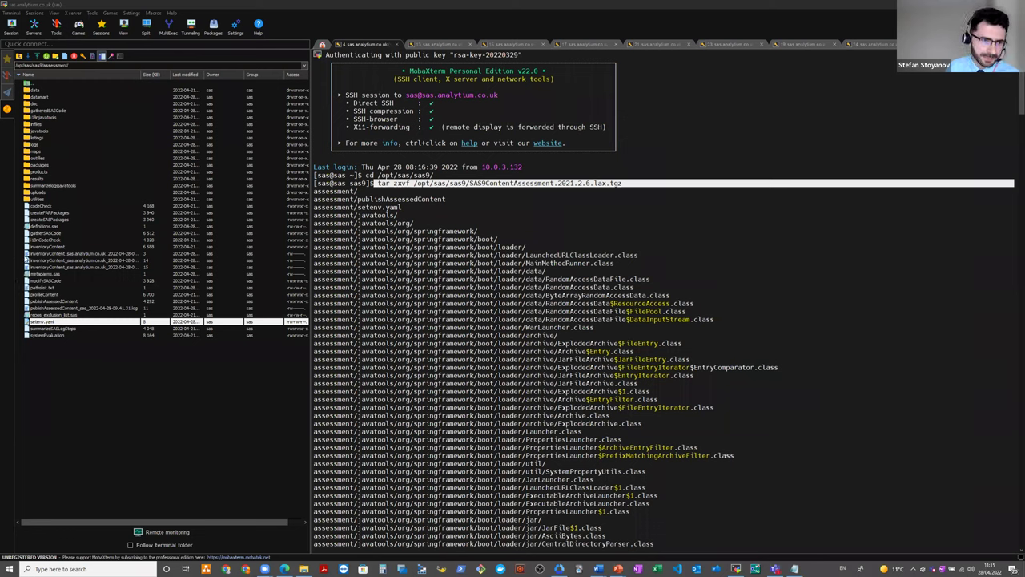
- Open pathslist.txt, confirm its /opt/sas/sas9 scan path, and return to the terminal
double_click(40, 287)
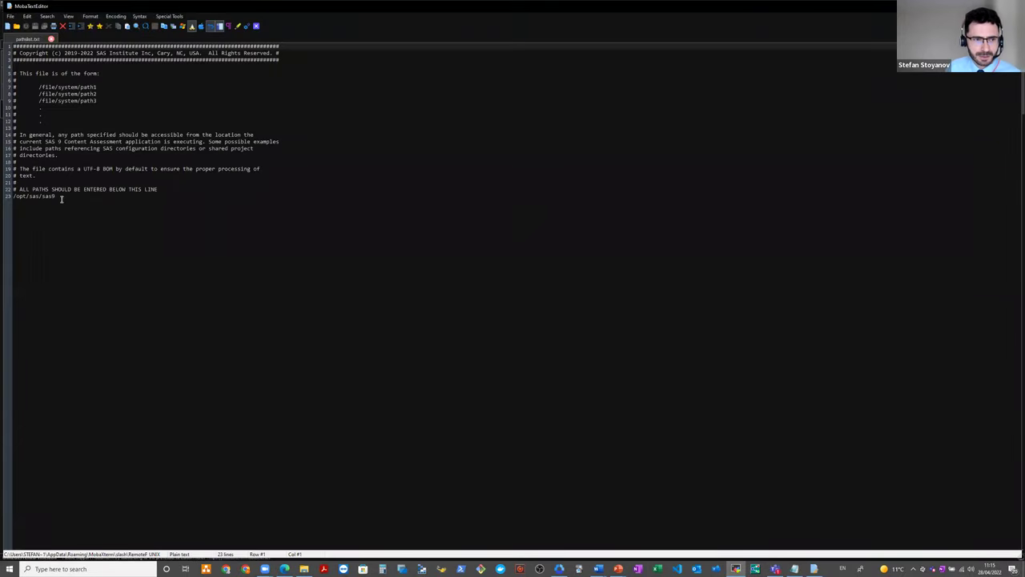
left_click_drag(59, 198, 8, 199)
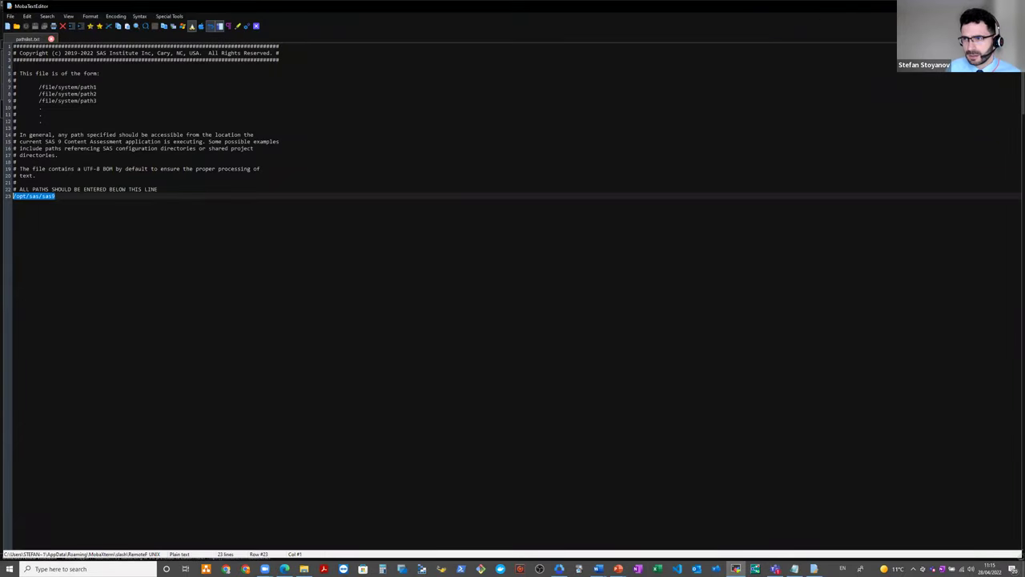
key("alt+Tab")
left_click(90, 365)
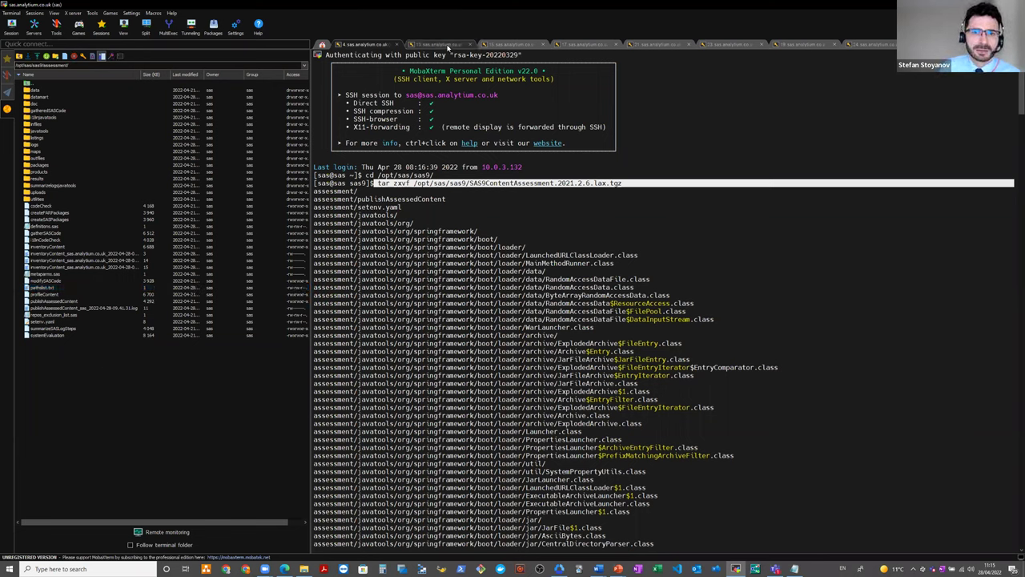
left_click(447, 46)
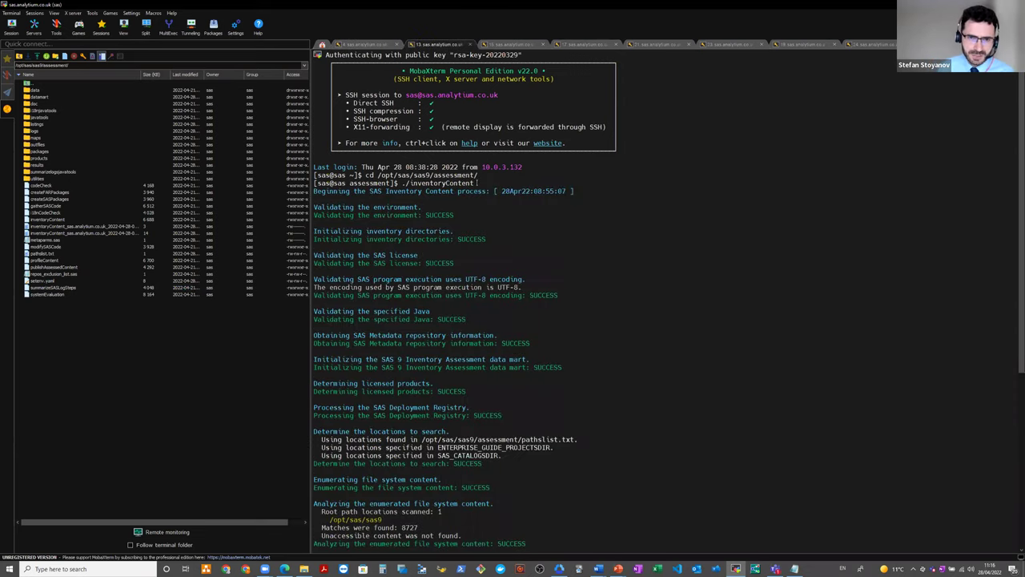
left_click_drag(478, 183, 401, 183)
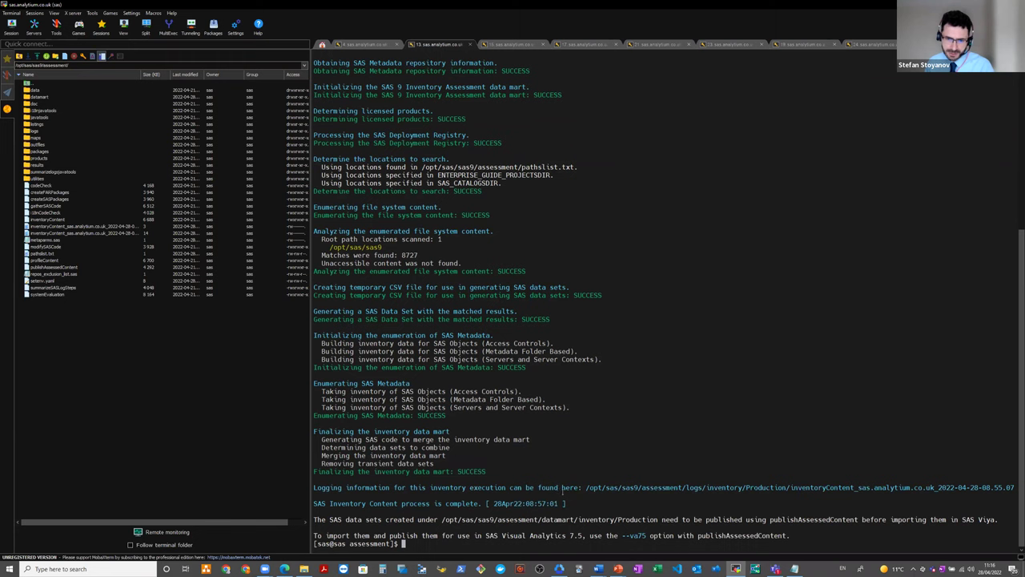
left_click_drag(563, 487, 683, 487)
left_click(909, 496)
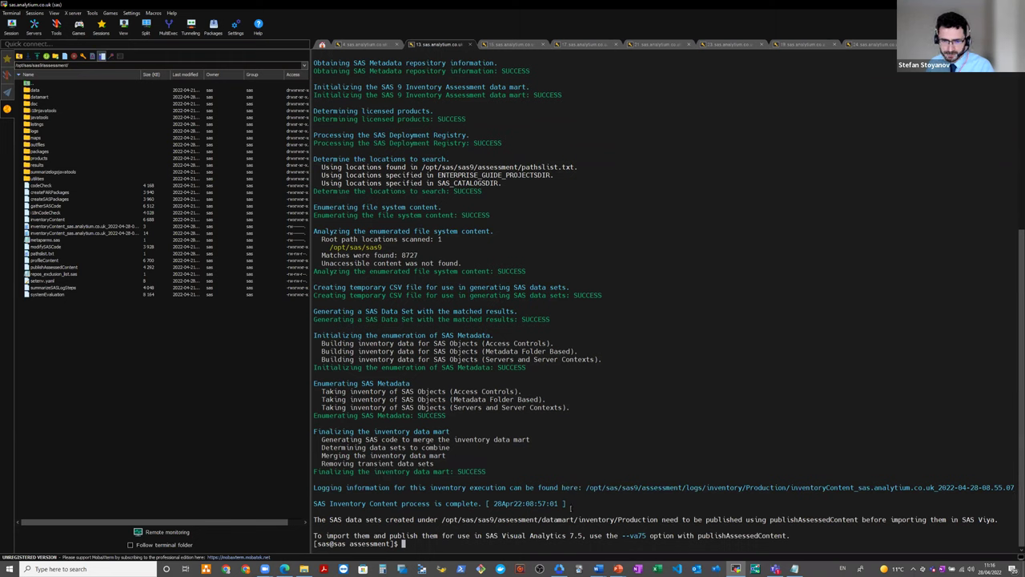
triple_click(549, 487)
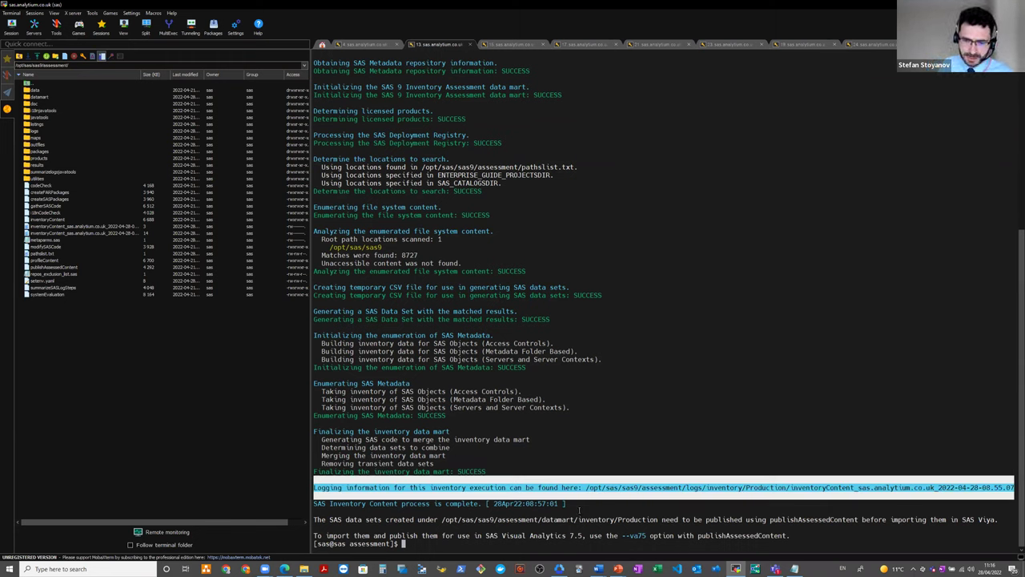
left_click(578, 501)
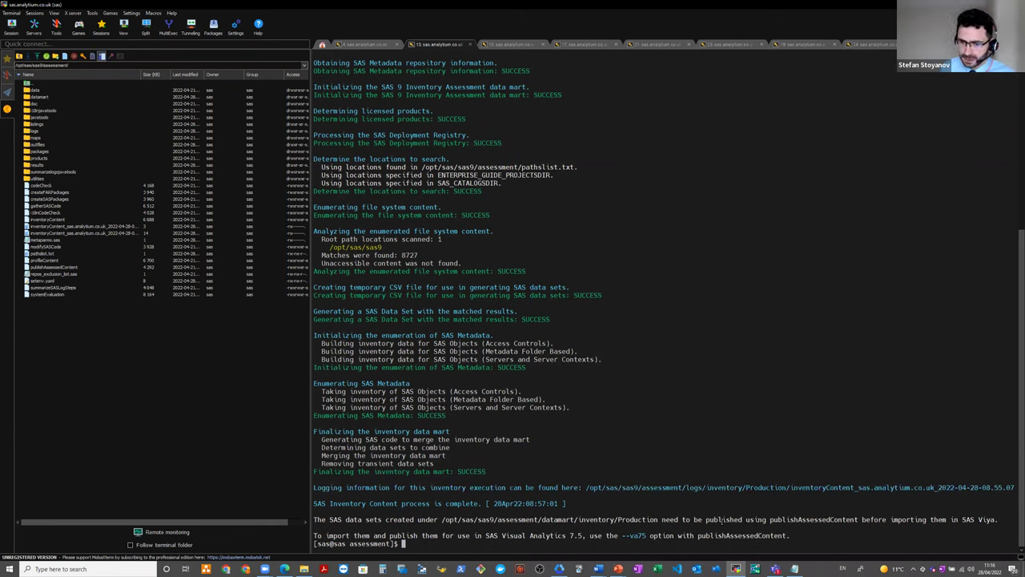
left_click_drag(723, 521, 870, 519)
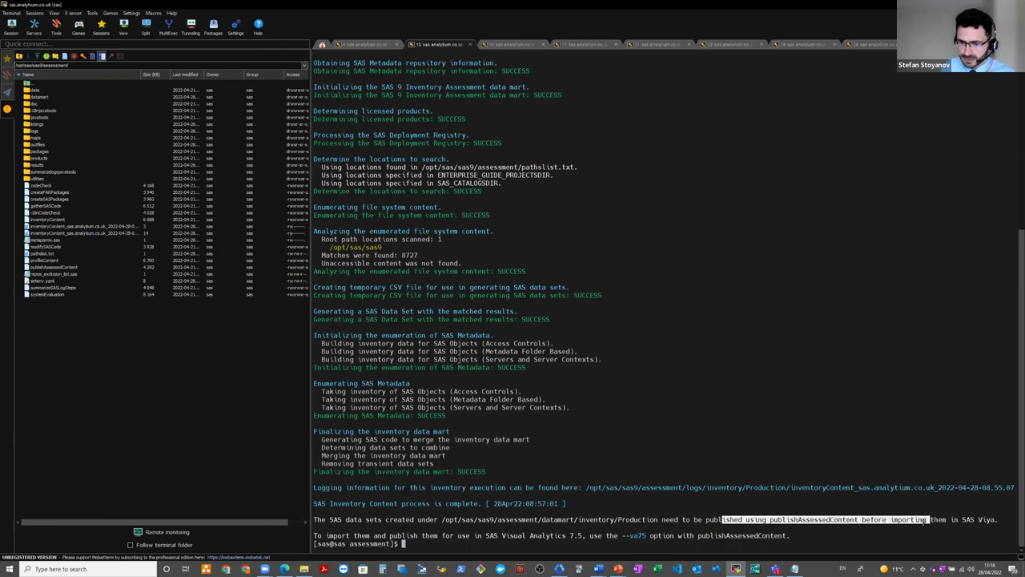
left_click(903, 526)
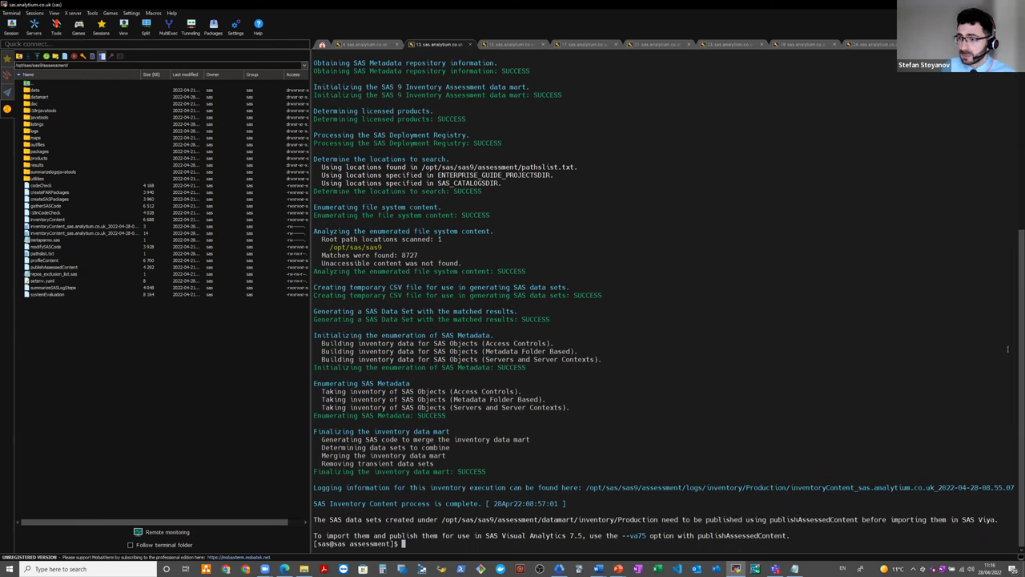
key("alt+Tab")
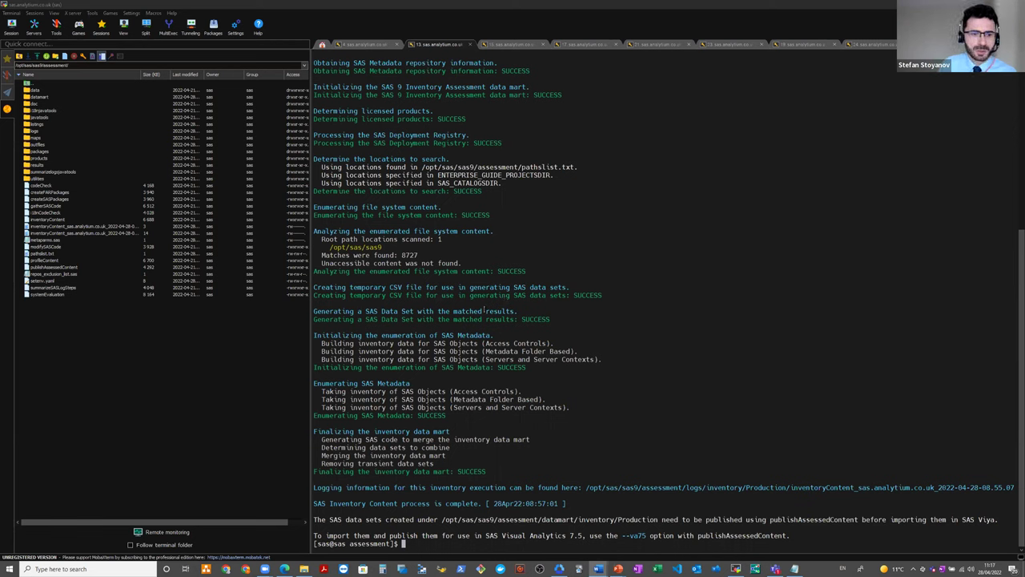
left_click(90, 339)
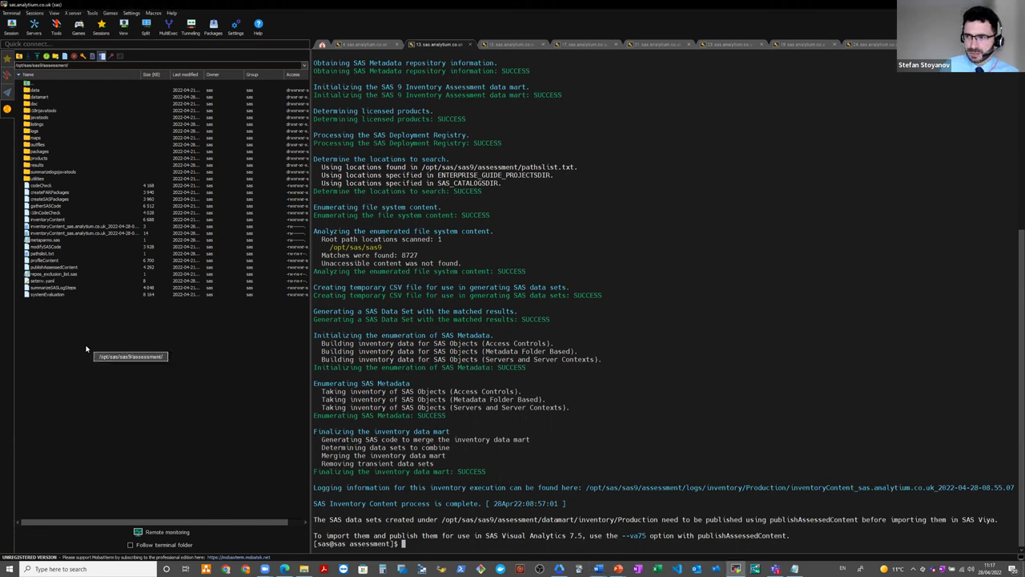
left_click_drag(40, 110, 39, 153)
double_click(39, 151)
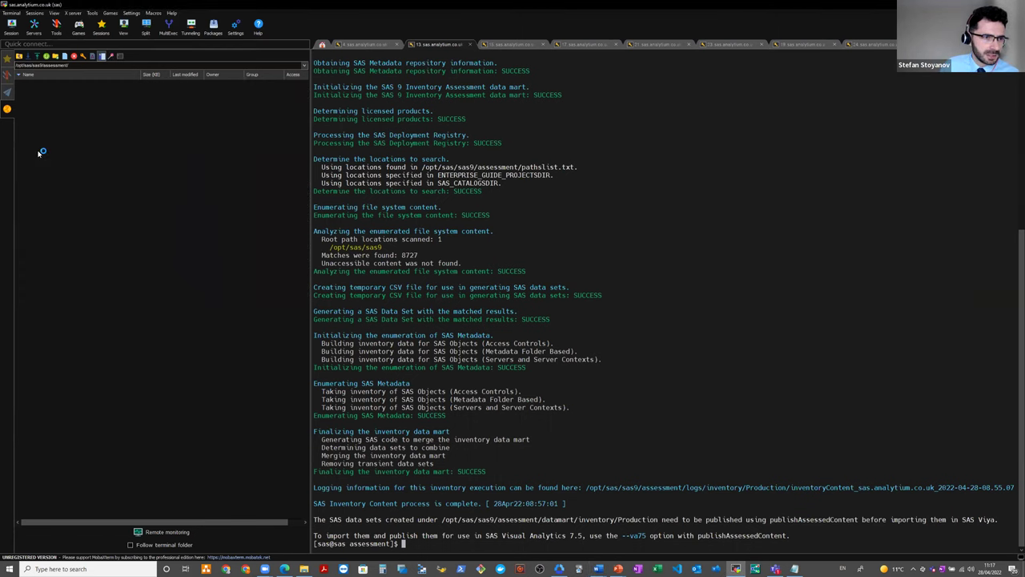
mouse_move(37, 109)
left_mouse_down()
mouse_move(31, 119)
mouse_move(27, 110)
mouse_move(37, 112)
left_mouse_up()
double_click(36, 103)
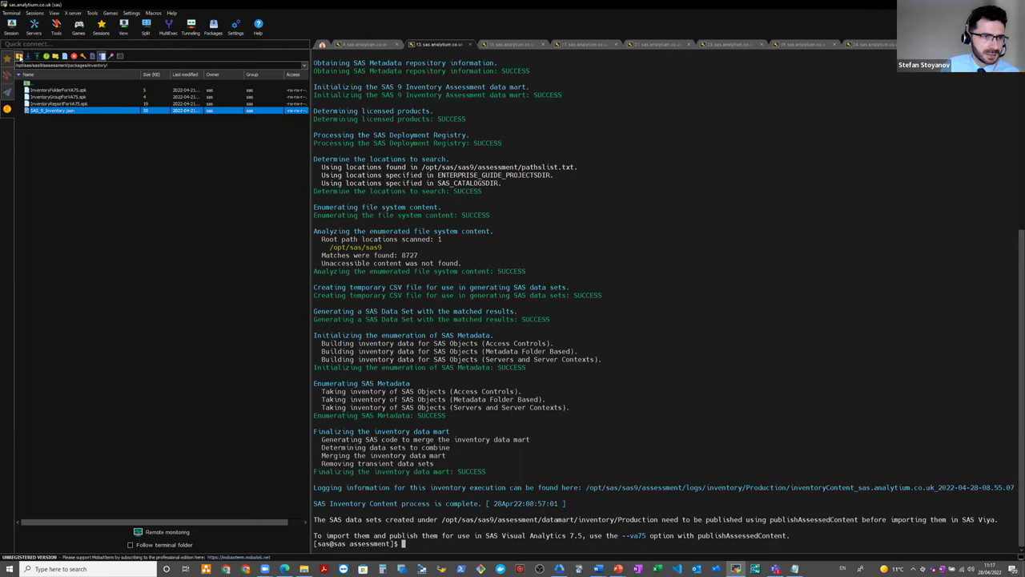
left_click(18, 56)
left_click(18, 56)
left_click(75, 363)
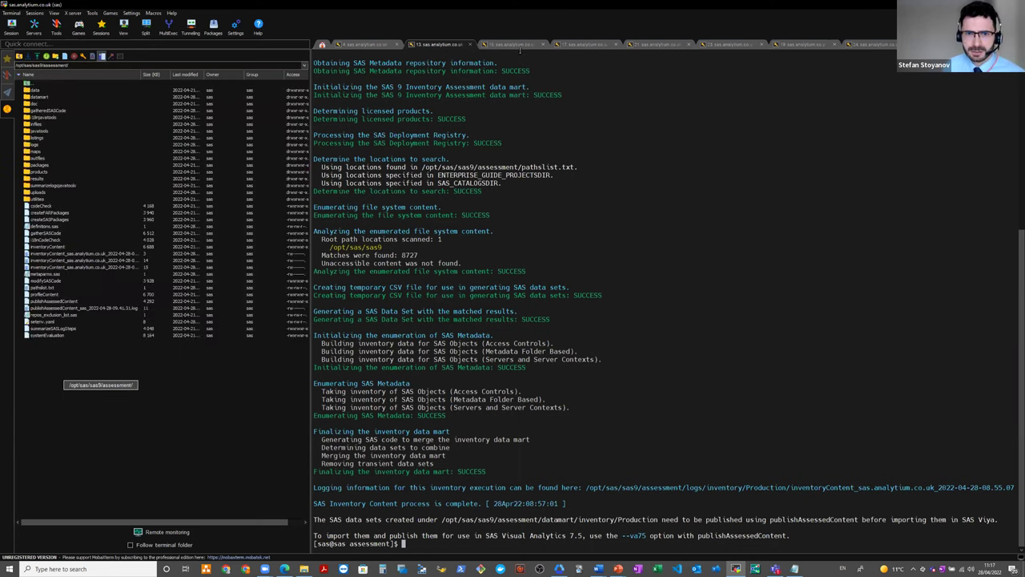
- Show the ./publishAssessedContent --datamart-type inventory run and highlight its success message
left_click(517, 45)
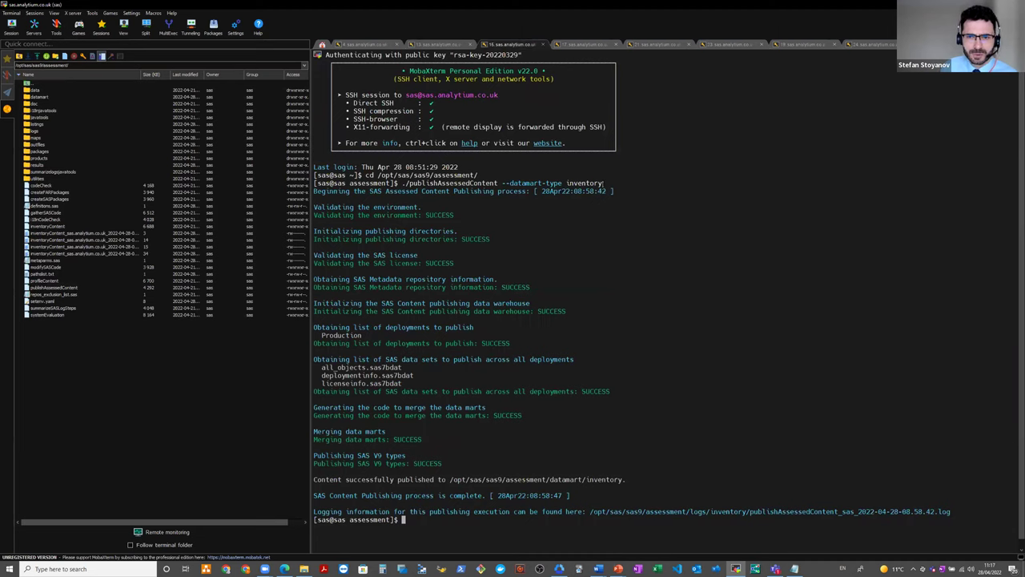
left_click_drag(610, 181, 402, 182)
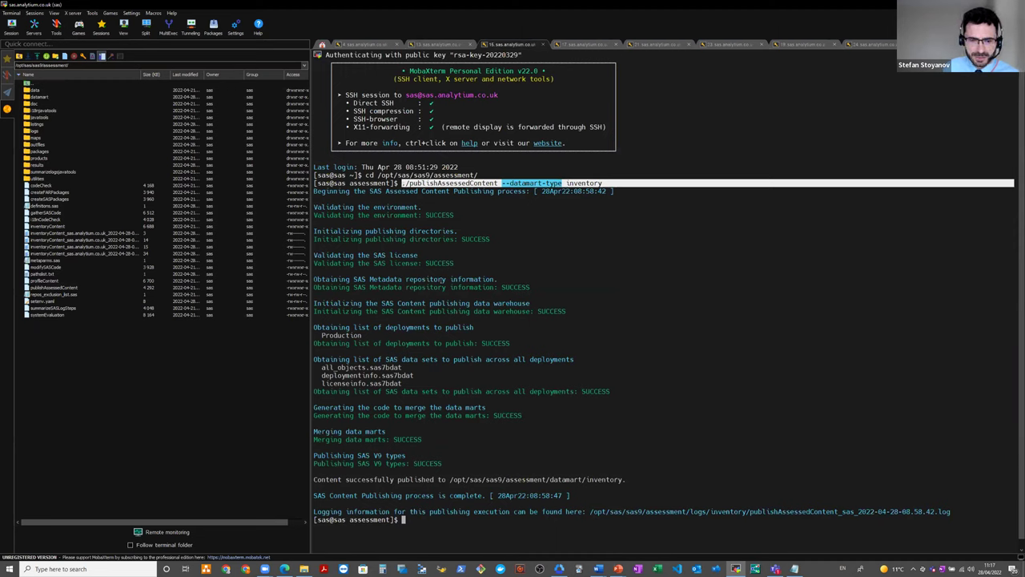
left_click(494, 449)
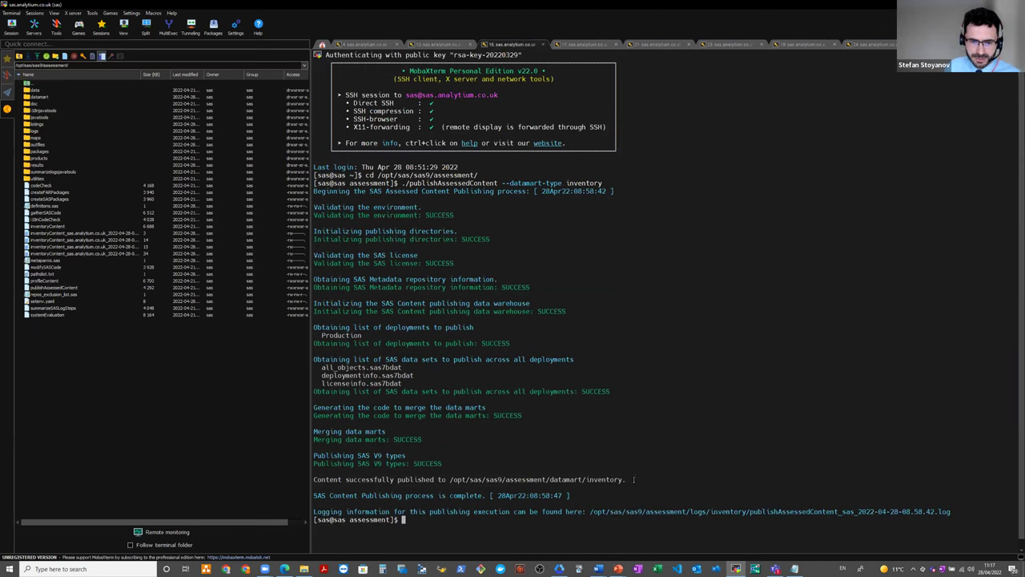
left_click_drag(634, 479, 325, 479)
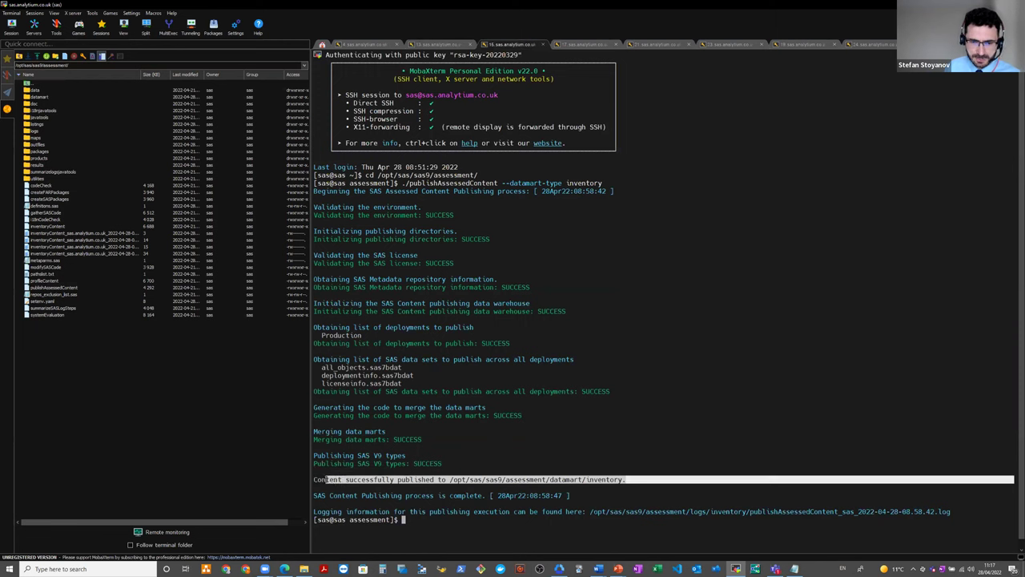
- Show the profileContent session and highlight its command
left_click(497, 418)
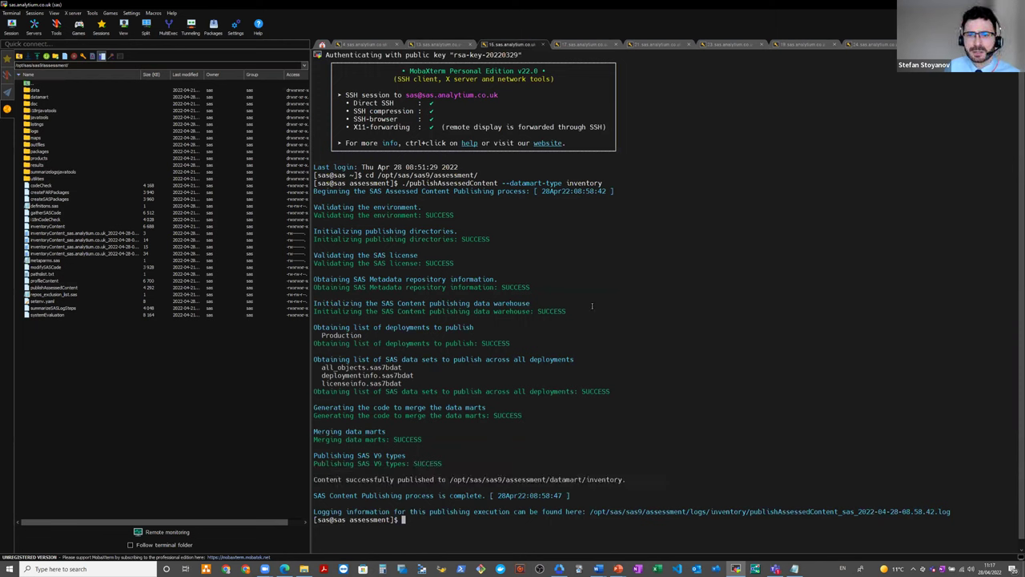
left_click(587, 45)
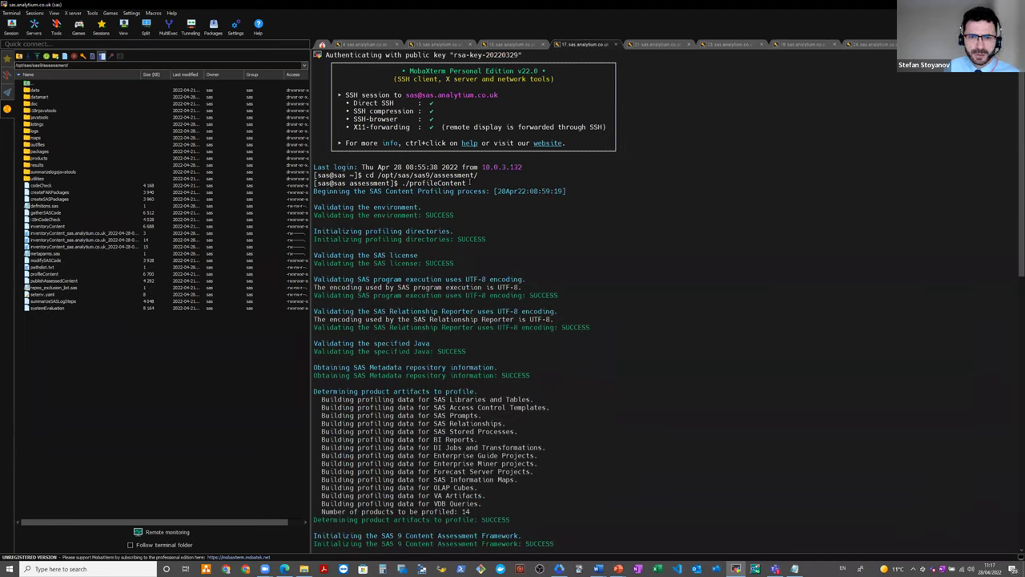
left_click_drag(465, 184, 396, 183)
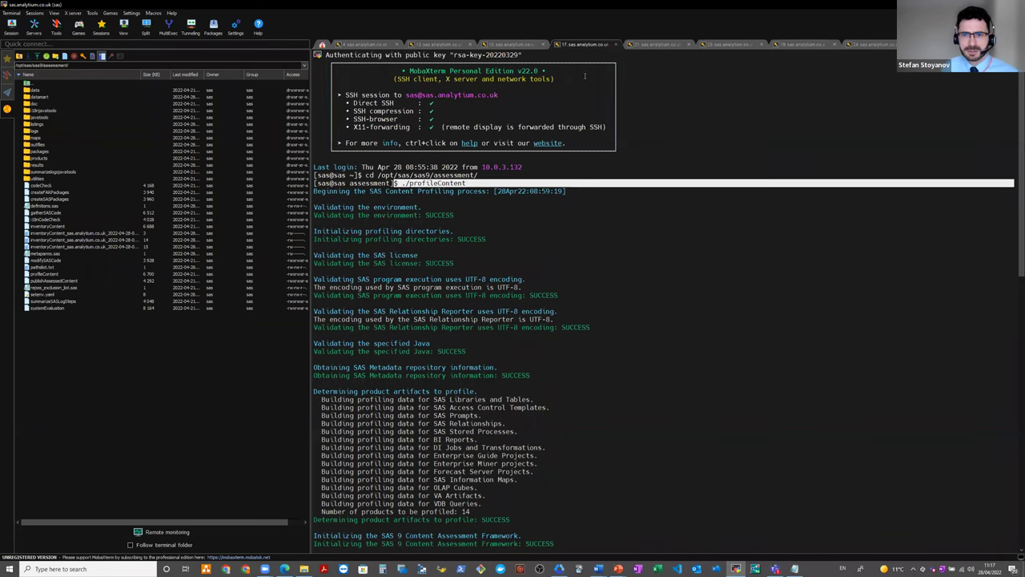
- Highlight the publishAssessedContent --datamart-type profile command, then show the gatherSASCode --all session
left_click(656, 44)
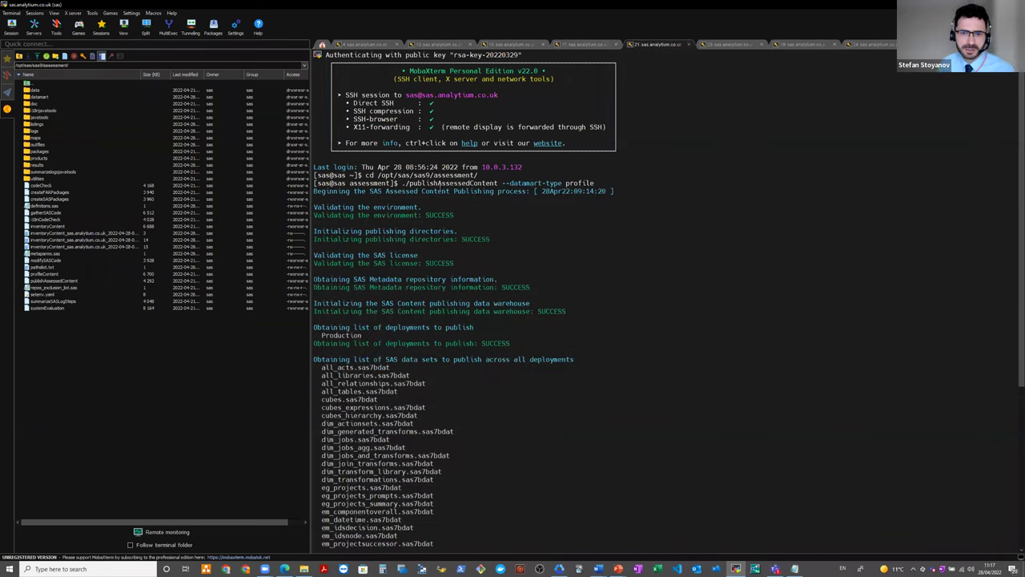
left_click_drag(593, 183, 402, 183)
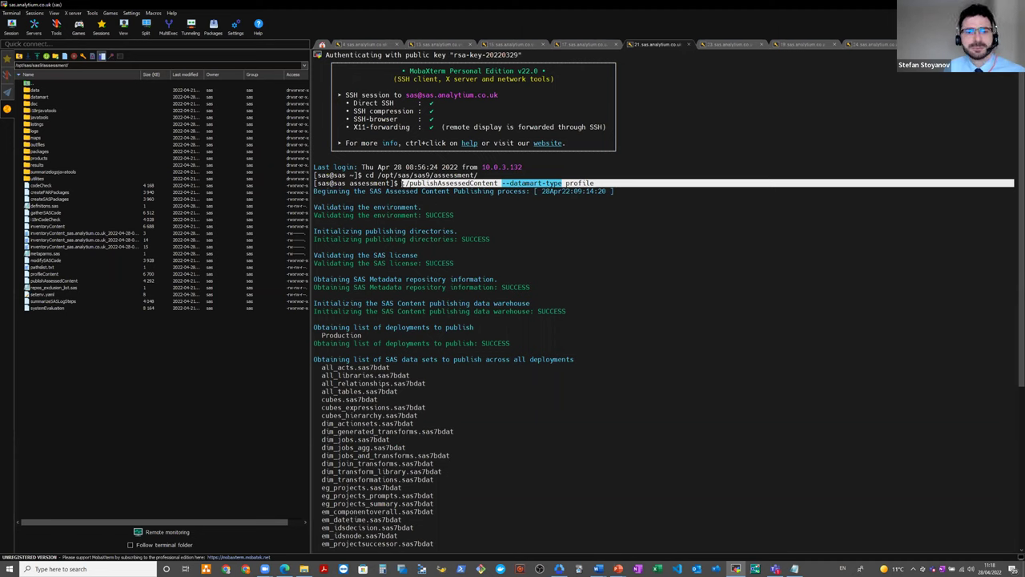
left_click(481, 223)
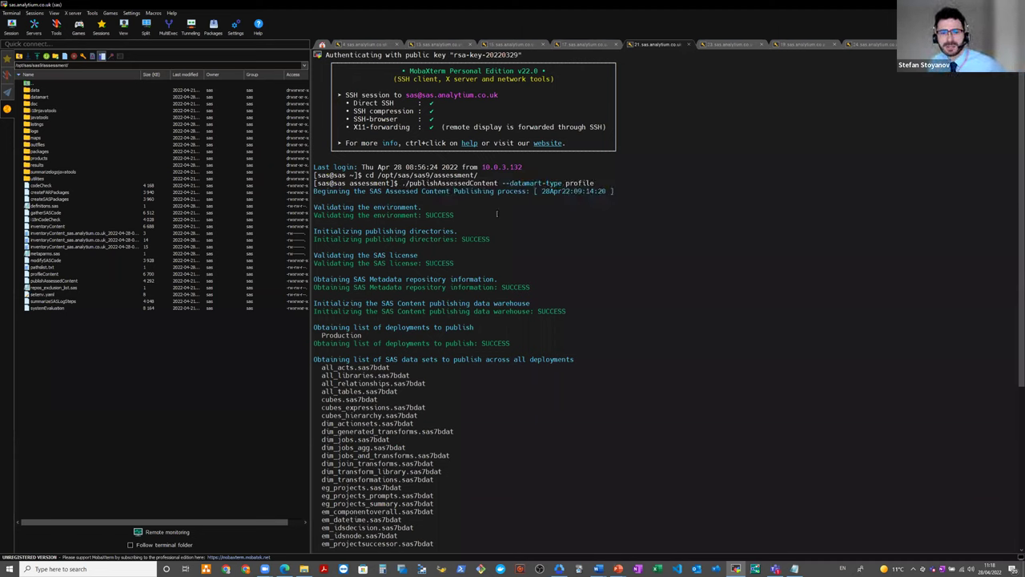
left_click(730, 45)
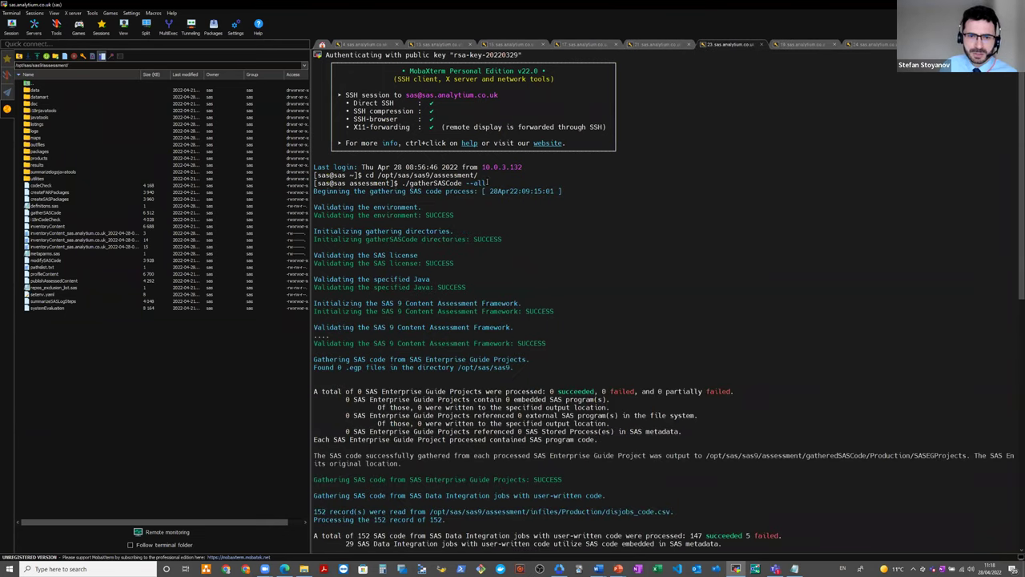
- Highlight the gatherSASCode command and its --all option in the terminal output
left_click_drag(487, 182, 403, 184)
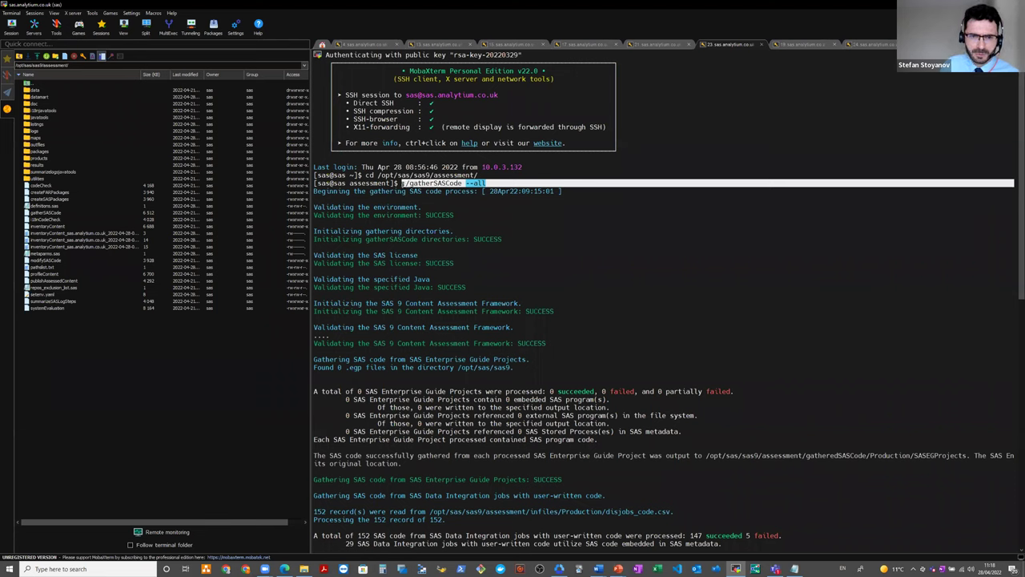
left_click_drag(466, 183, 486, 184)
left_click(495, 183)
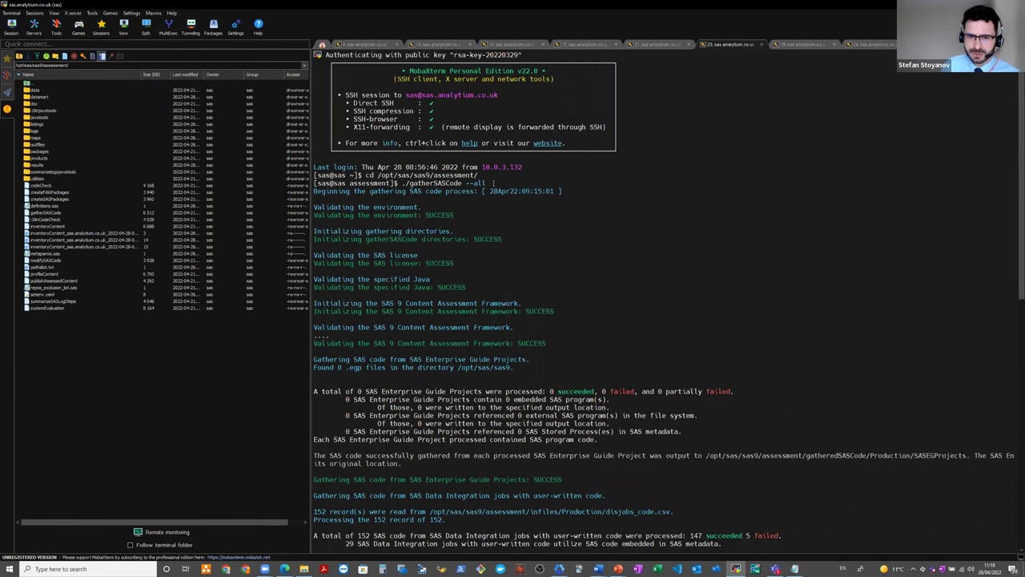
- Show the codeCheck scan session and highlight its command, --scan-tag value and source location option
left_click(799, 45)
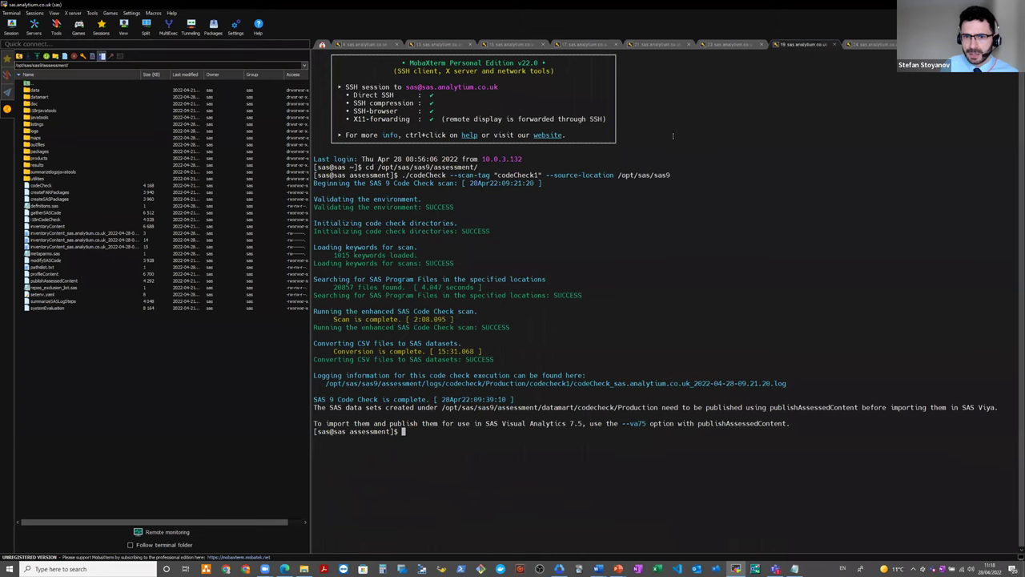
left_click_drag(404, 175, 673, 175)
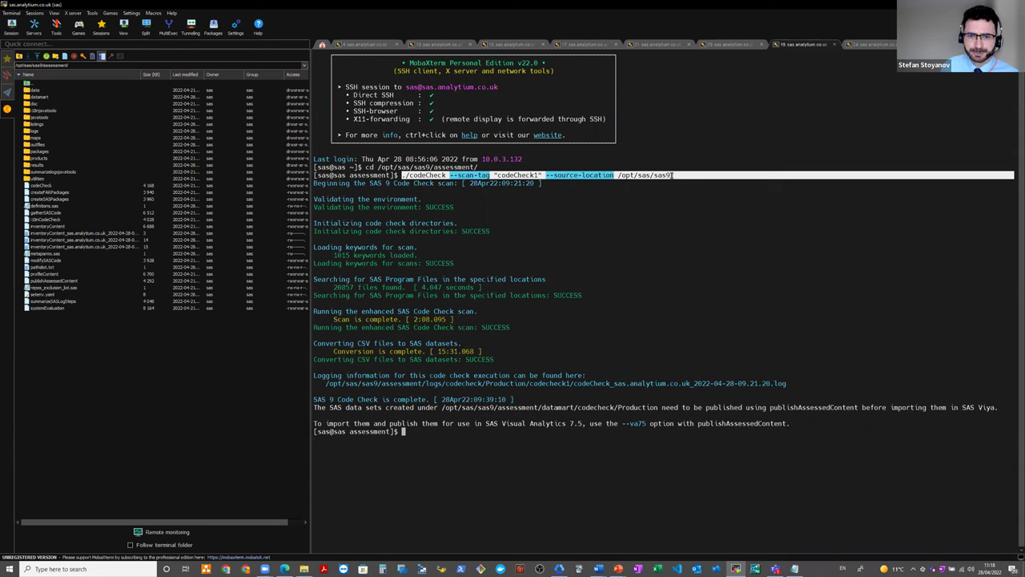
left_click(456, 174)
left_click_drag(451, 175, 545, 174)
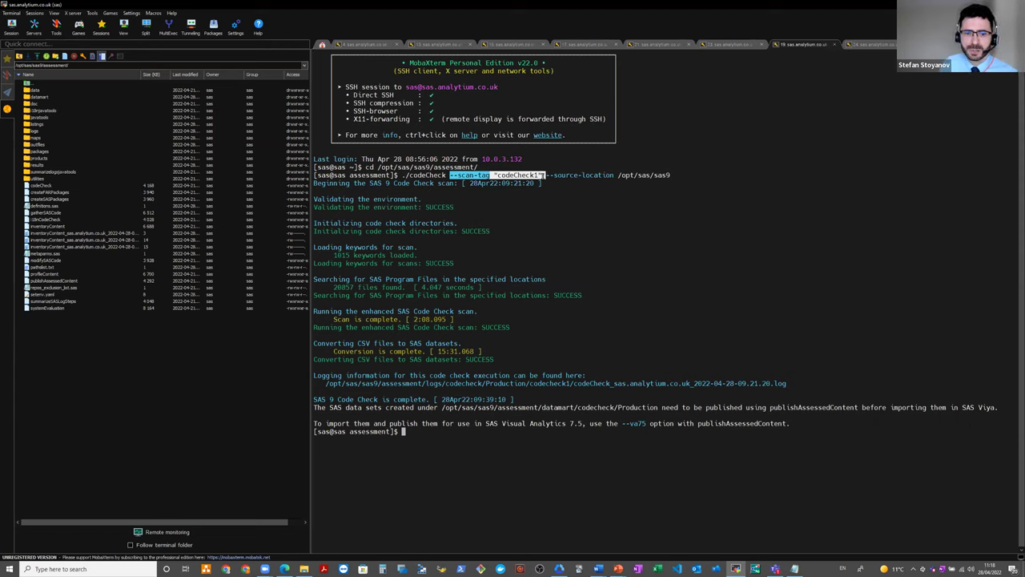
left_click_drag(549, 175, 673, 175)
- Switch to the session running publishAssessedContent --datamart-type codeCheck and highlight that command
left_click(674, 191)
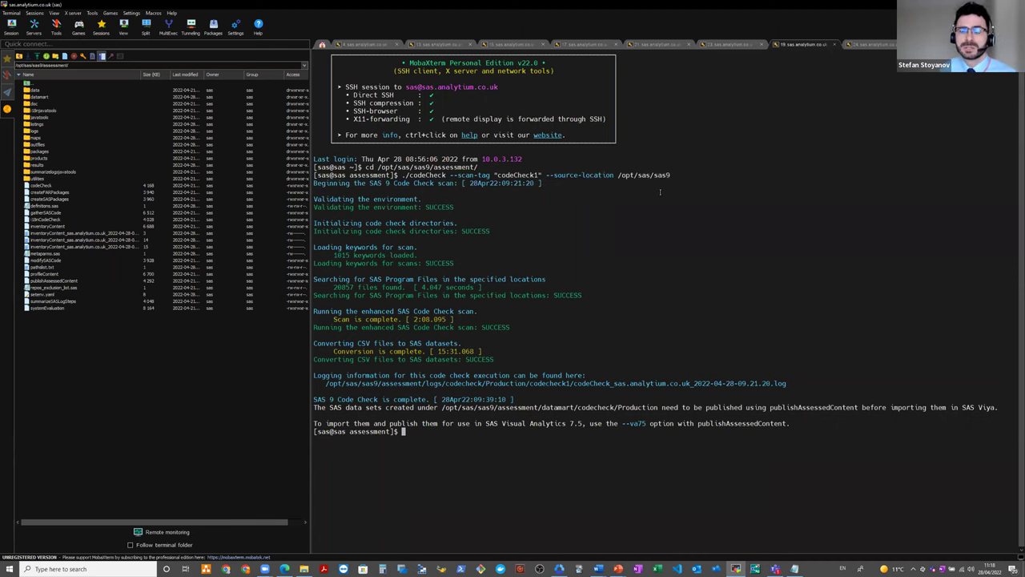
left_click(870, 44)
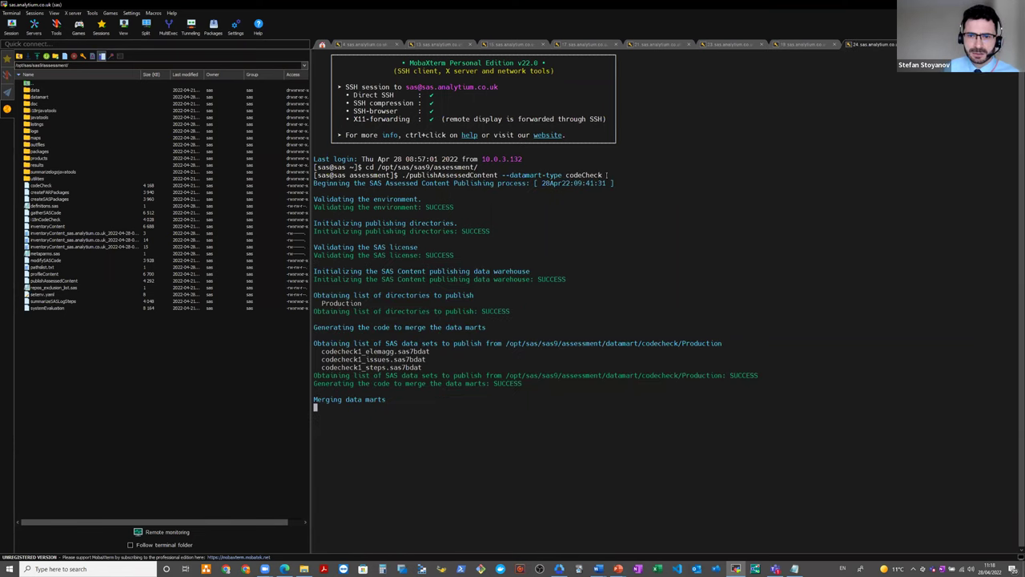
left_click_drag(584, 174, 397, 175)
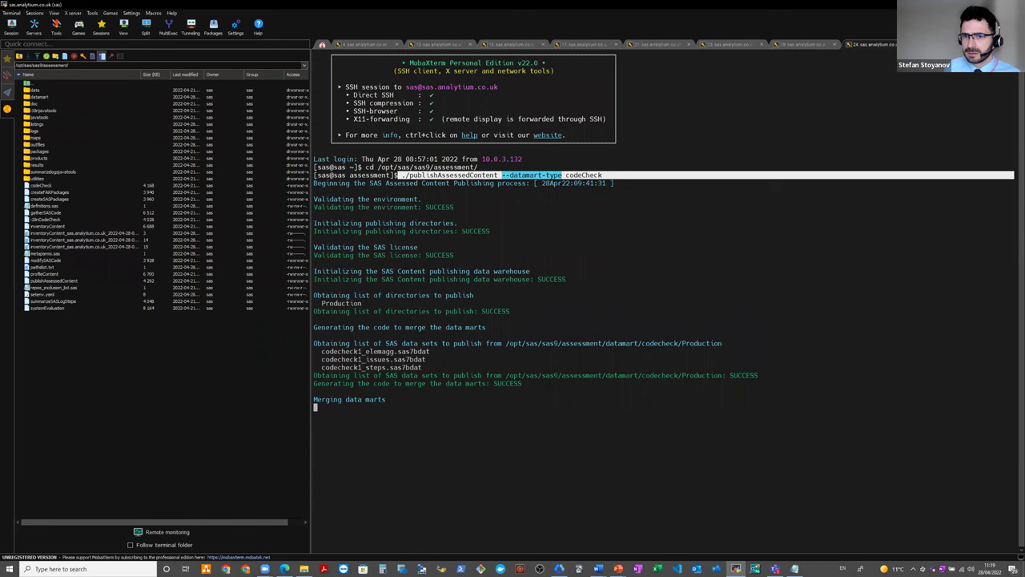
- Highlight the ./systemEvaluation command and scroll through its validation and system-characteristics check results
scroll(665, 296, "up", 10)
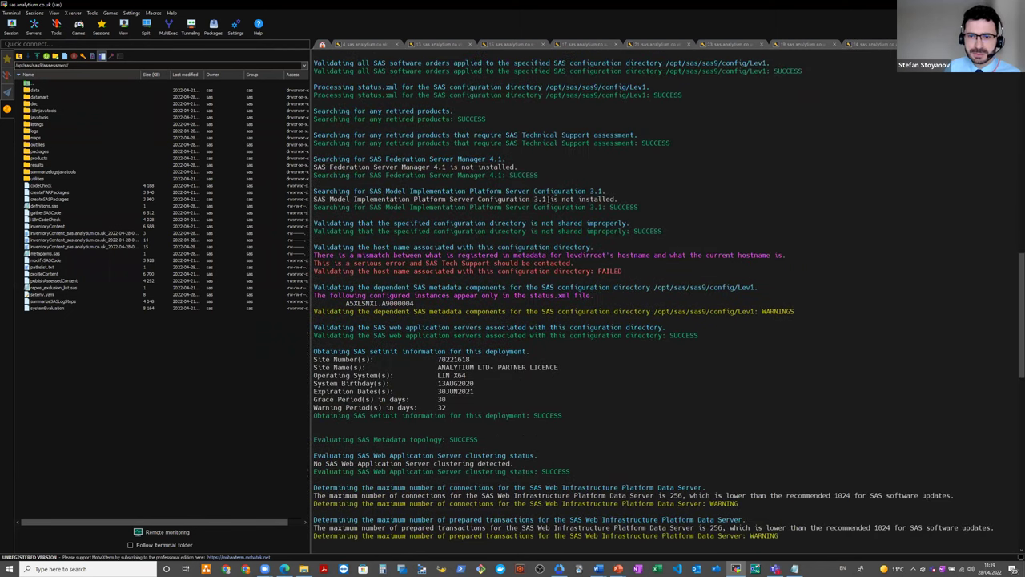
scroll(546, 198, "up", 20)
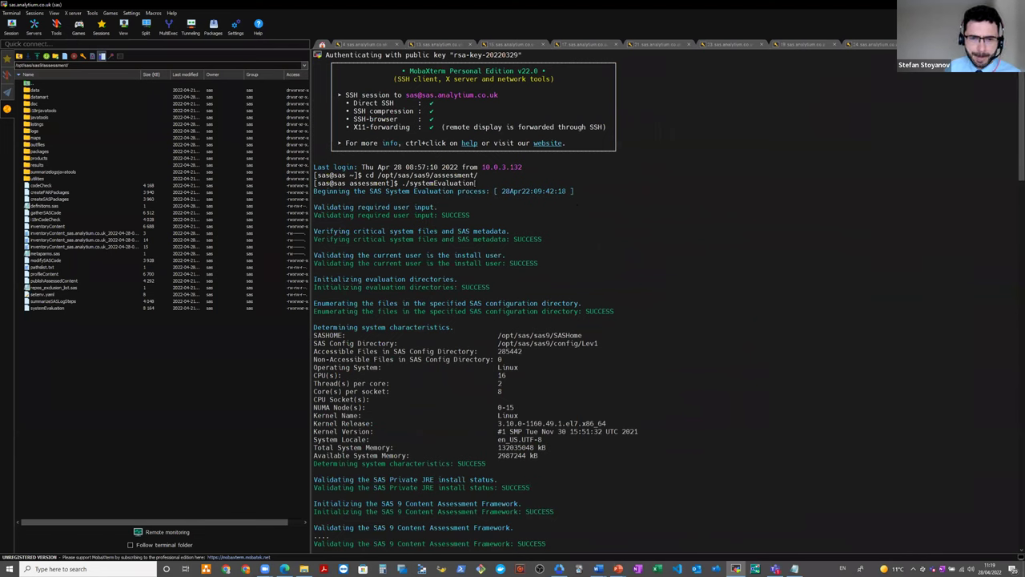
left_click_drag(476, 182, 402, 184)
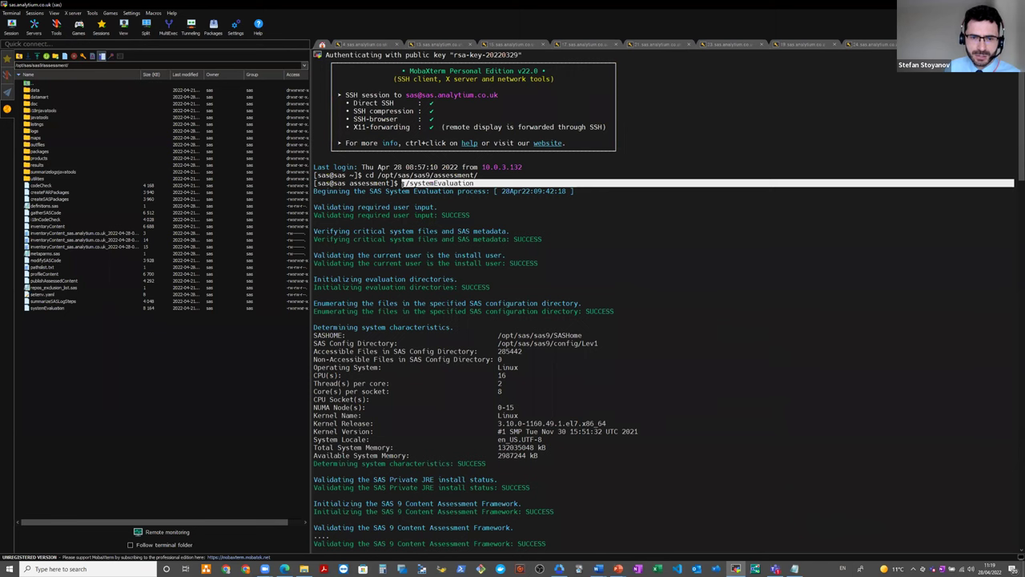
scroll(547, 284, "down", 2)
scroll(533, 278, "down", 20)
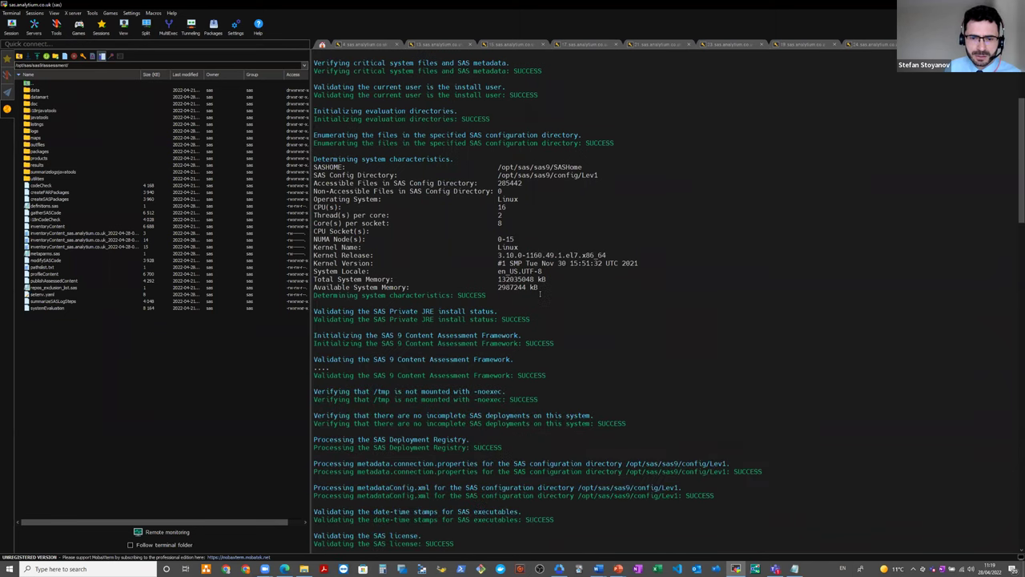
scroll(553, 377, "down", 7)
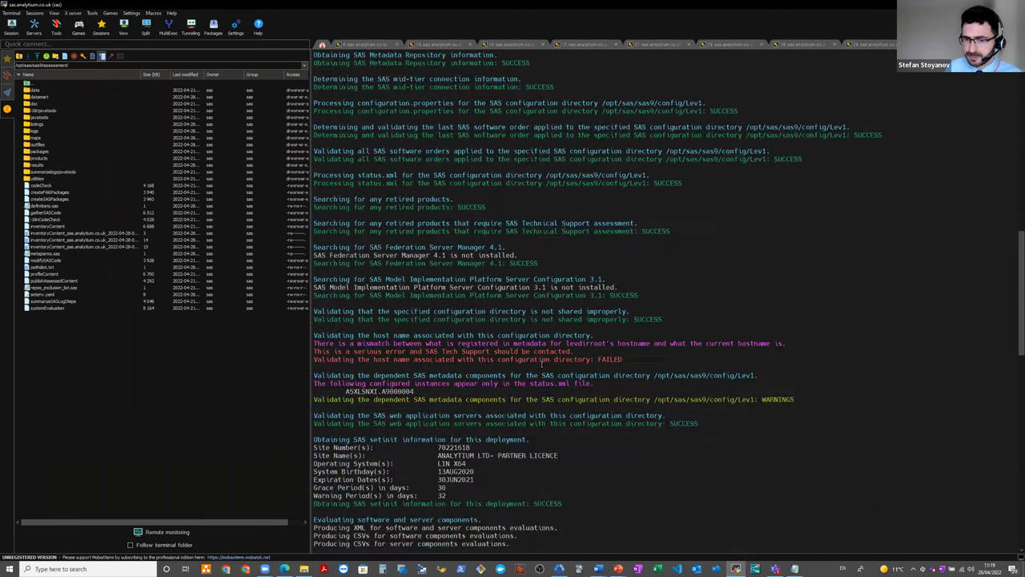
scroll(550, 362, "down", 10)
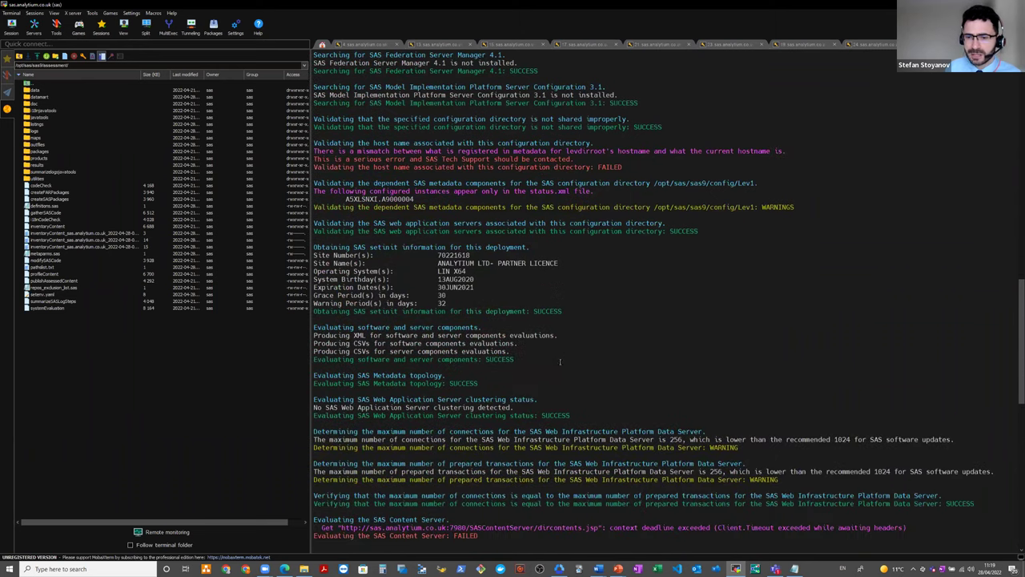
scroll(604, 361, "up", 20)
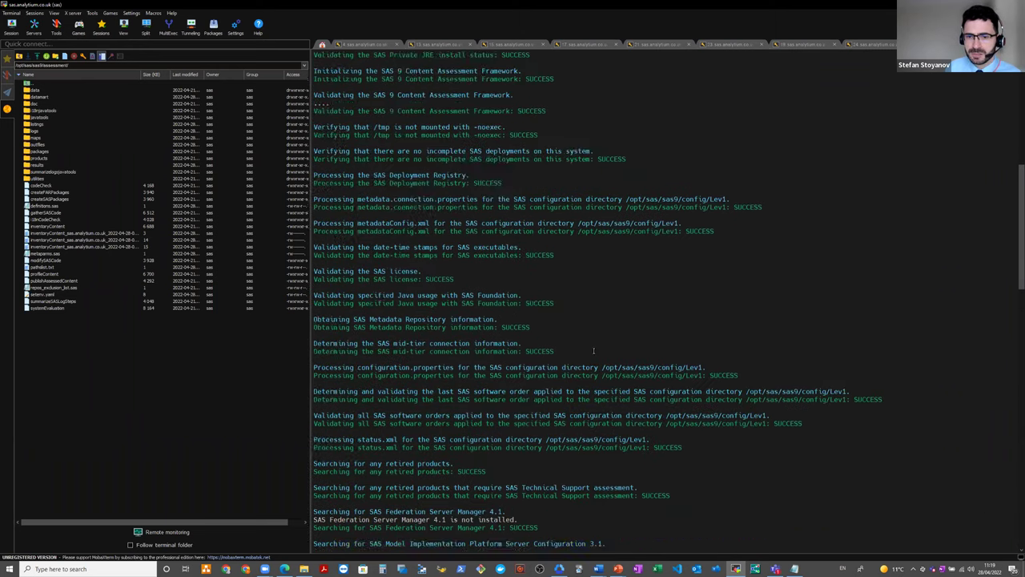
scroll(599, 321, "up", 11)
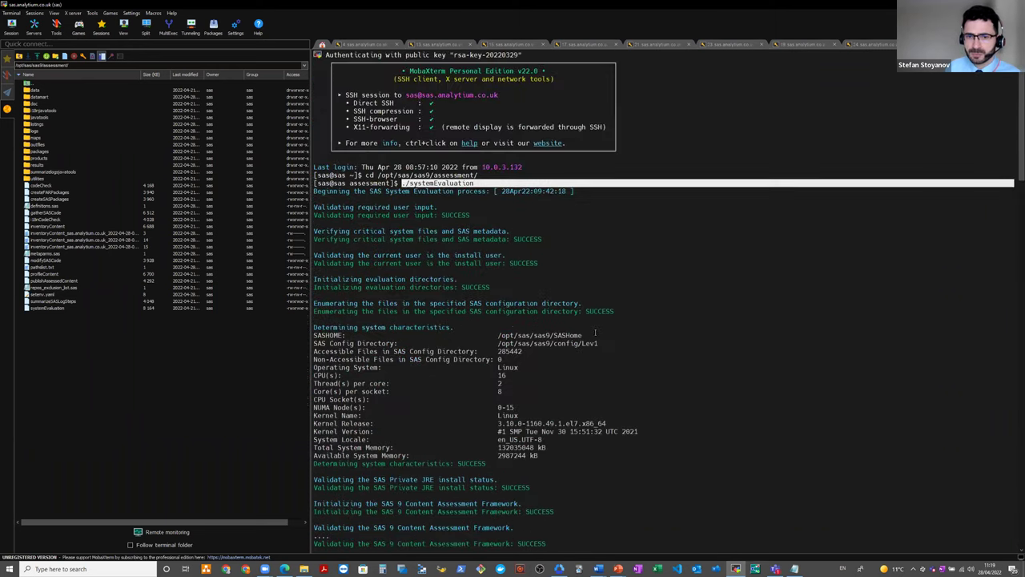
left_click(583, 191)
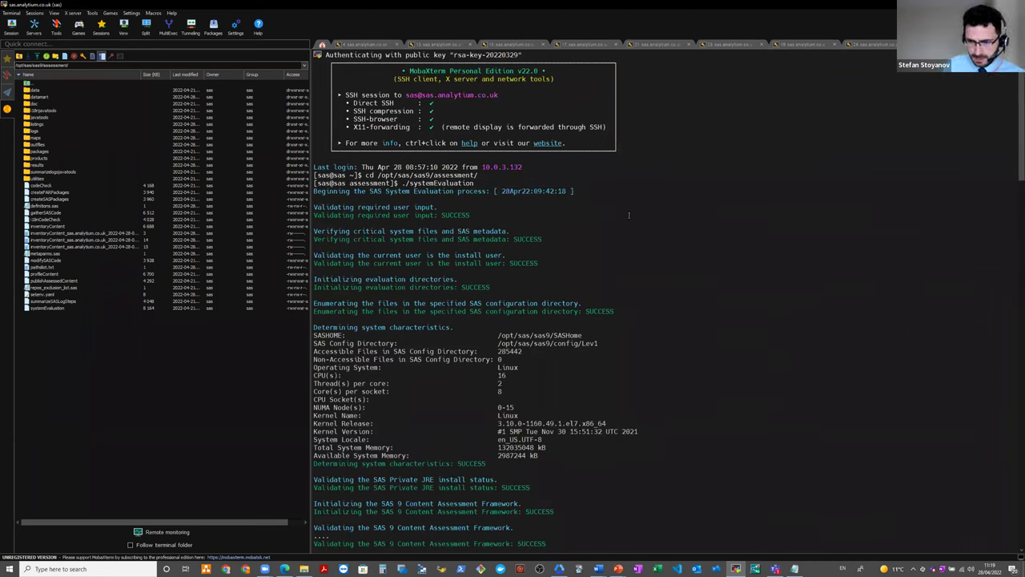
- Browse SAS Environment Manager's Content folders in the browser, then open the SAS 9 Inventory report
left_click(284, 568)
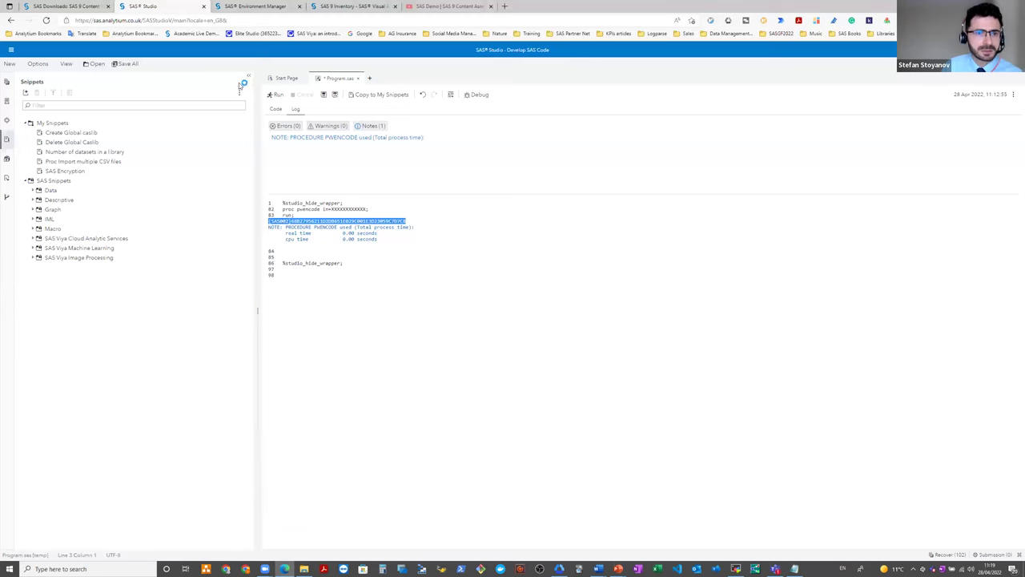
left_click(254, 7)
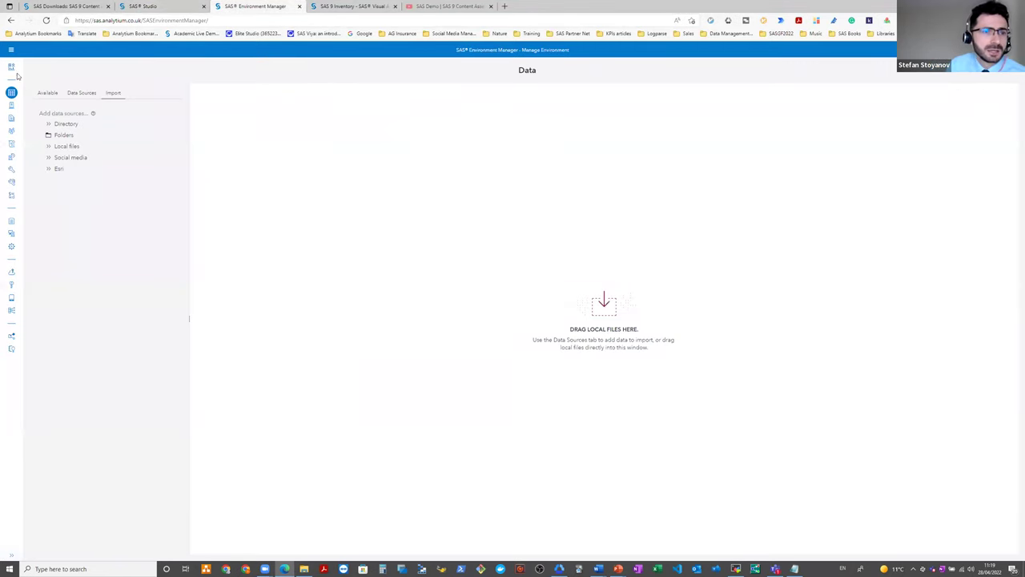
left_click(10, 50)
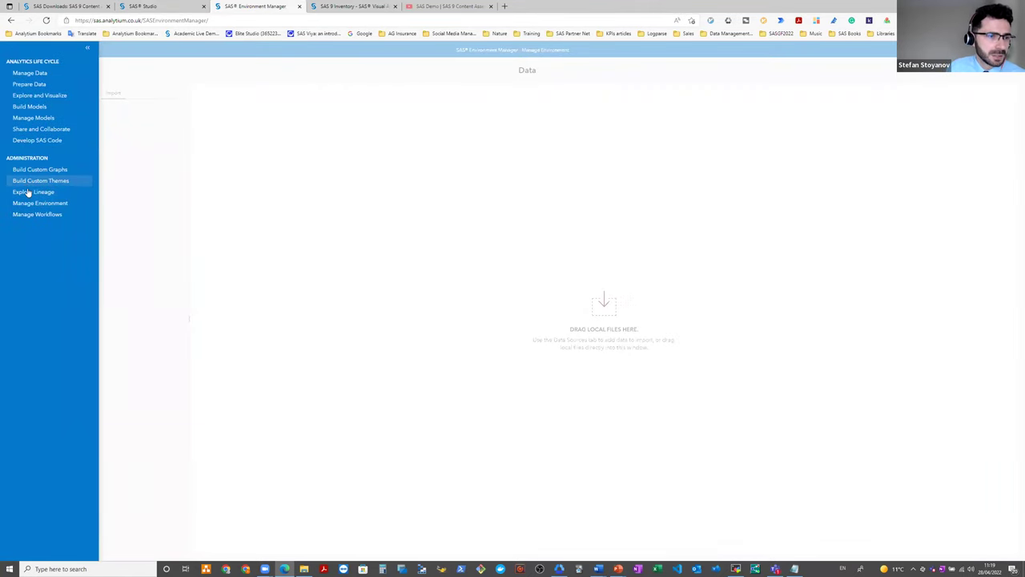
left_click(21, 203)
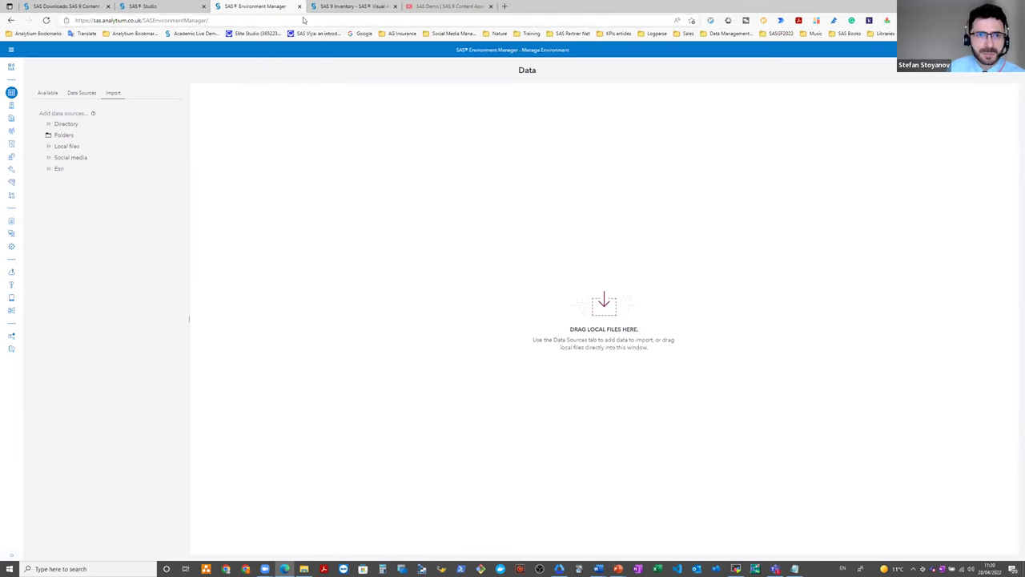
left_click(12, 119)
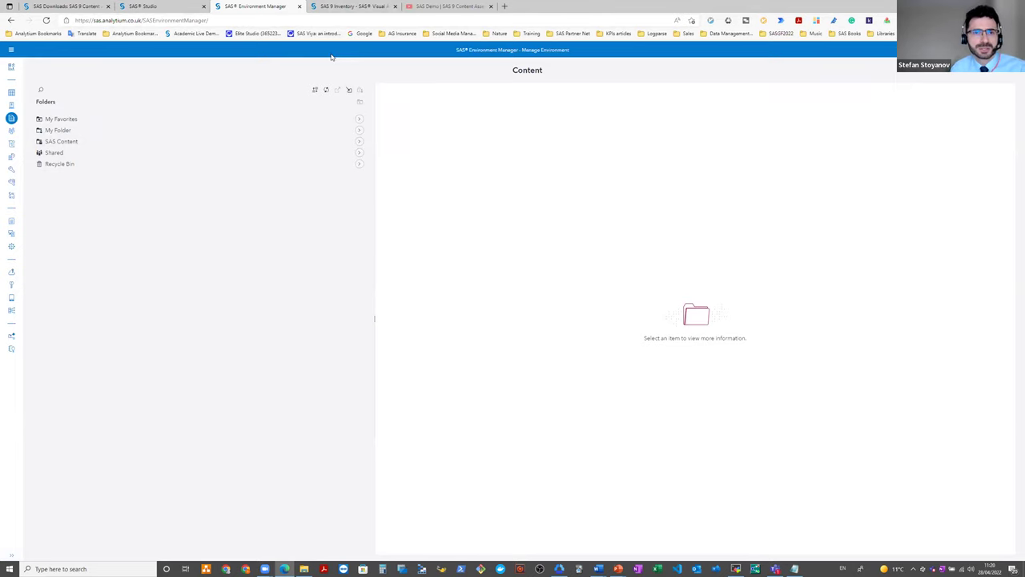
left_click(328, 8)
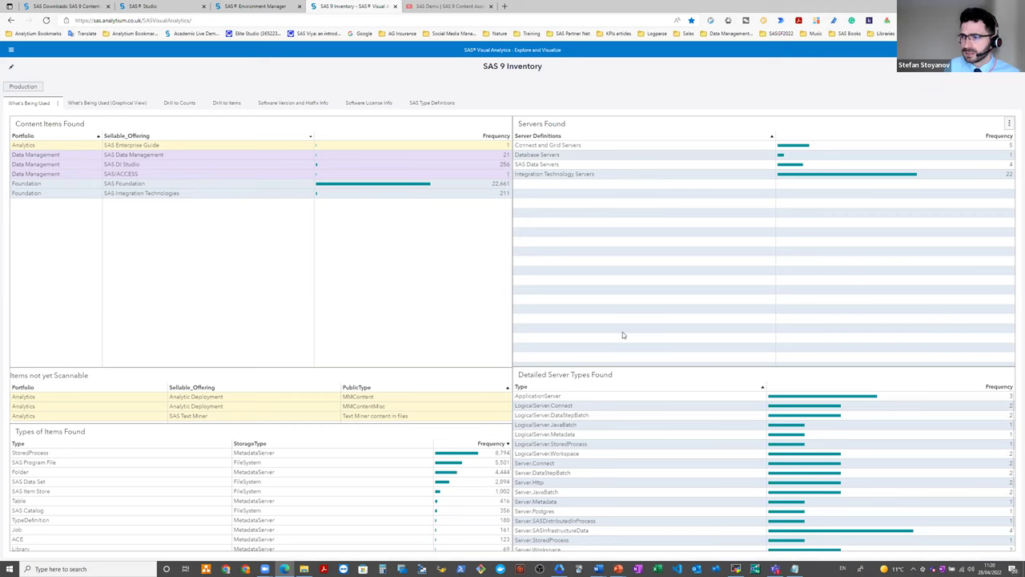
- Open the Drill to Counts page showing content frequencies totalling 24,153
left_click(173, 103)
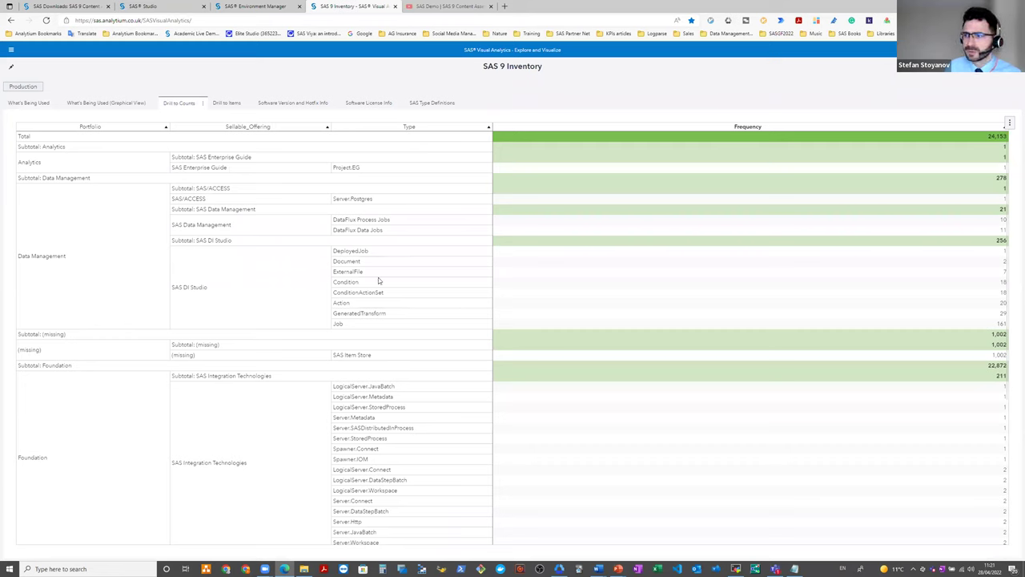
- Page through Drill to Items and Software Version and Hotfix Info to the Software License Info page
left_click(223, 104)
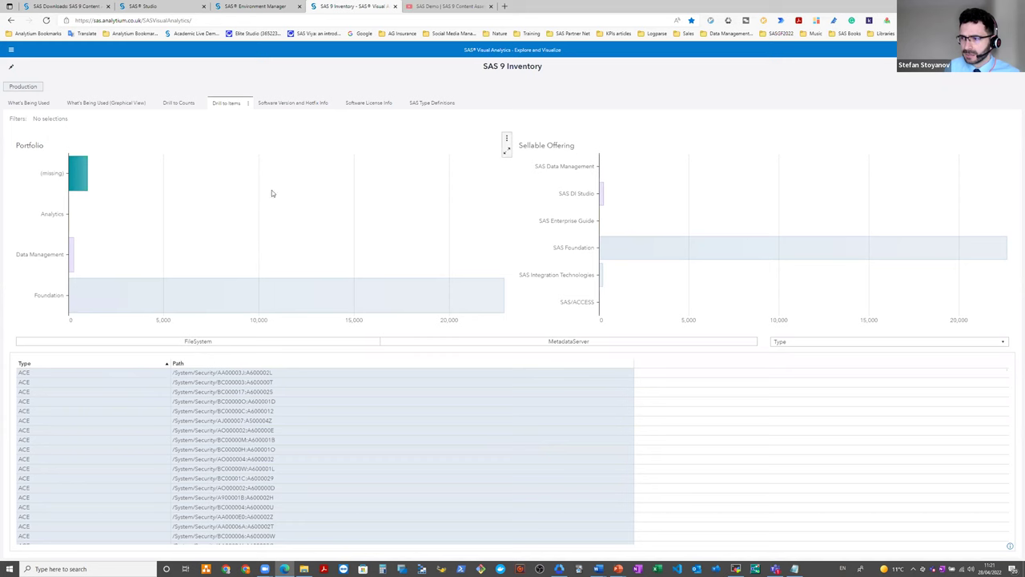
left_click(310, 106)
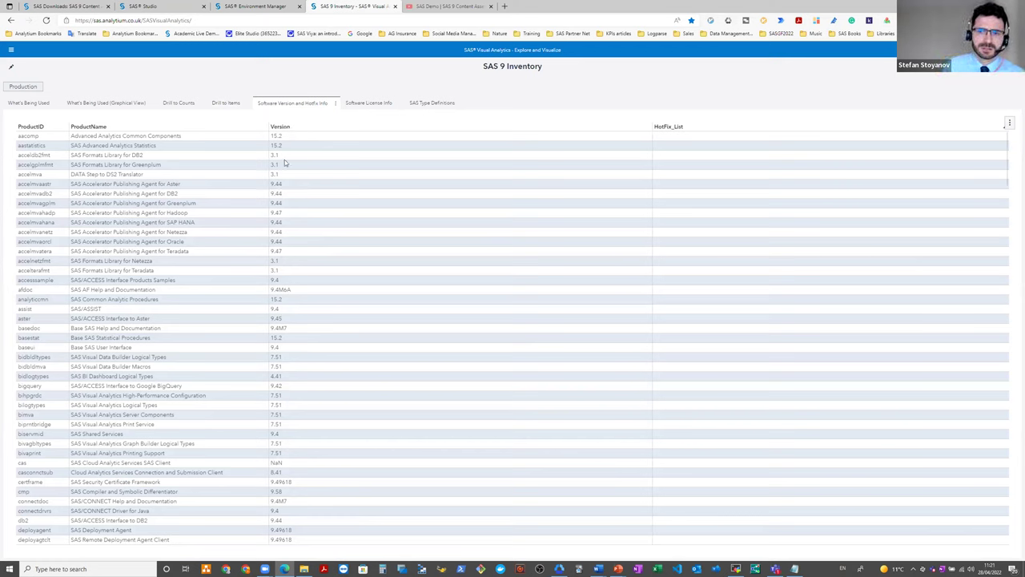
left_click(372, 104)
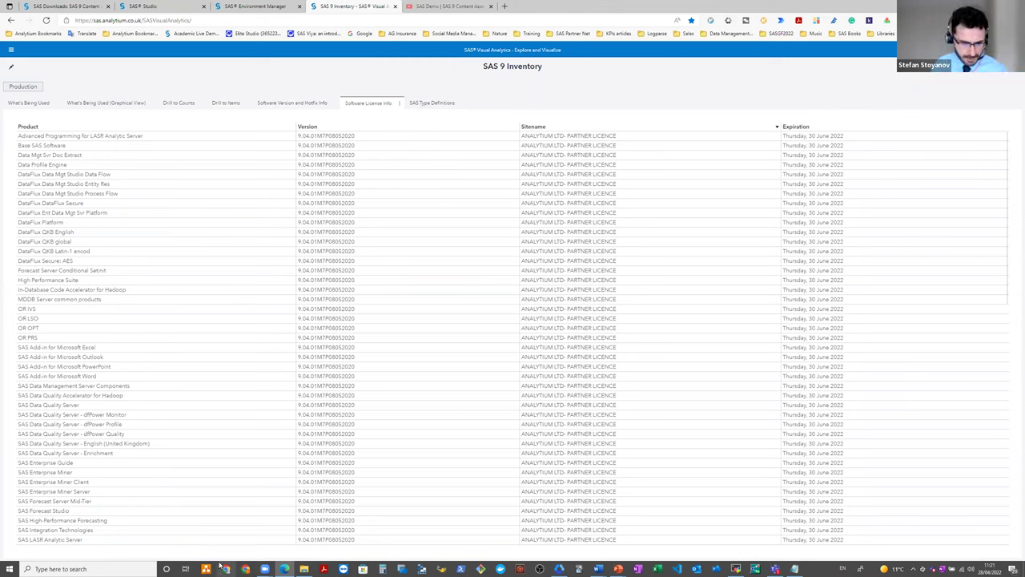
mouse_move(291, 567)
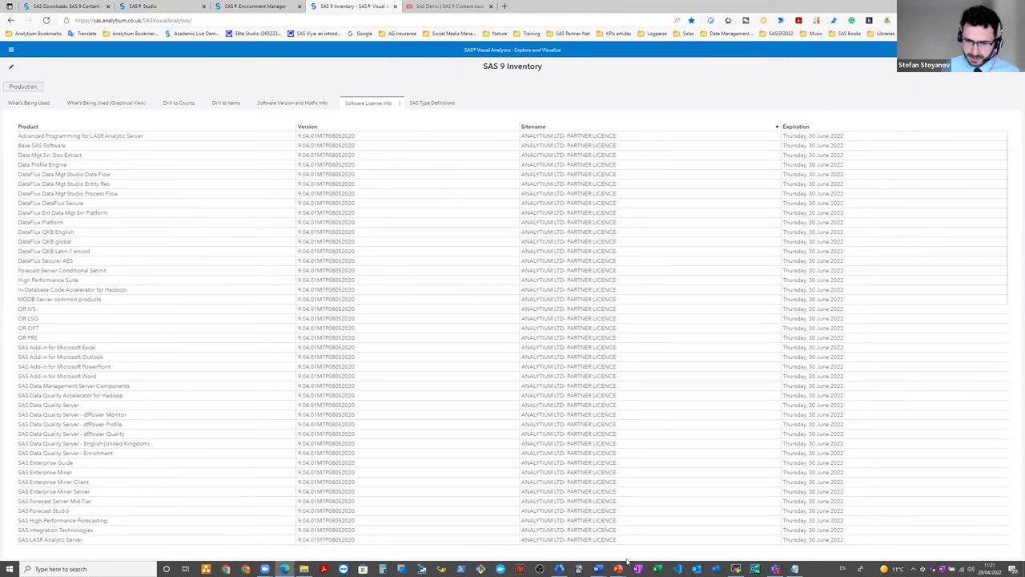
- Present the Inventory takeaways slide in PowerPoint, then return to the report's licence list
mouse_move(617, 569)
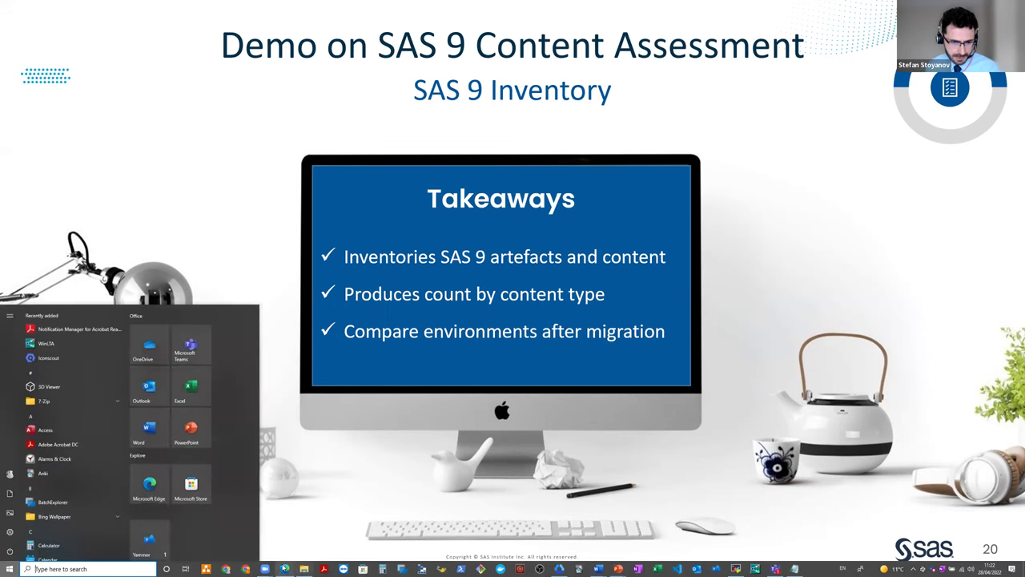
left_click(284, 569)
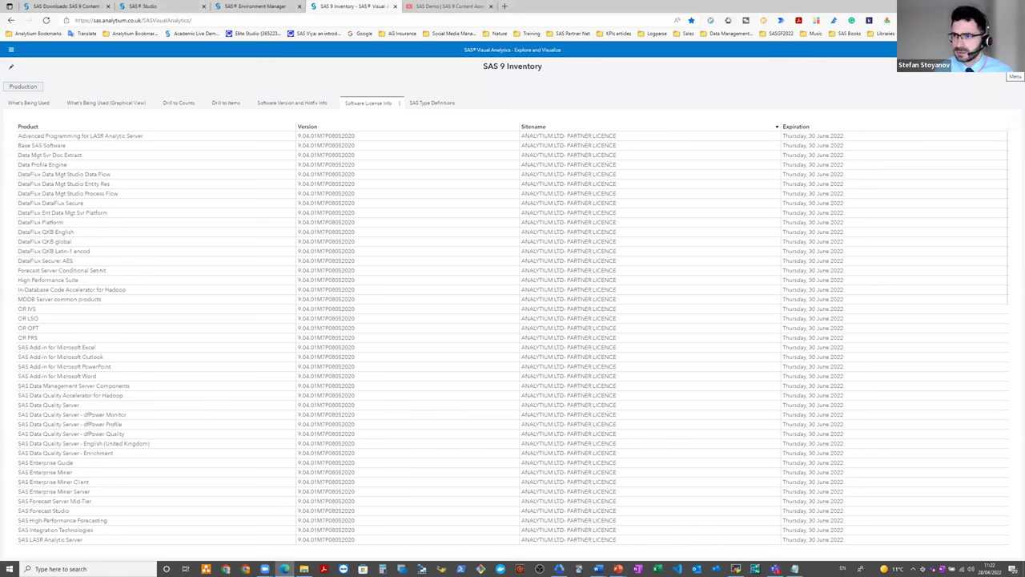
- Use the report options menu to switch to the SAS 9 Profile report's Overview page
left_click(1008, 78)
left_click(1008, 79)
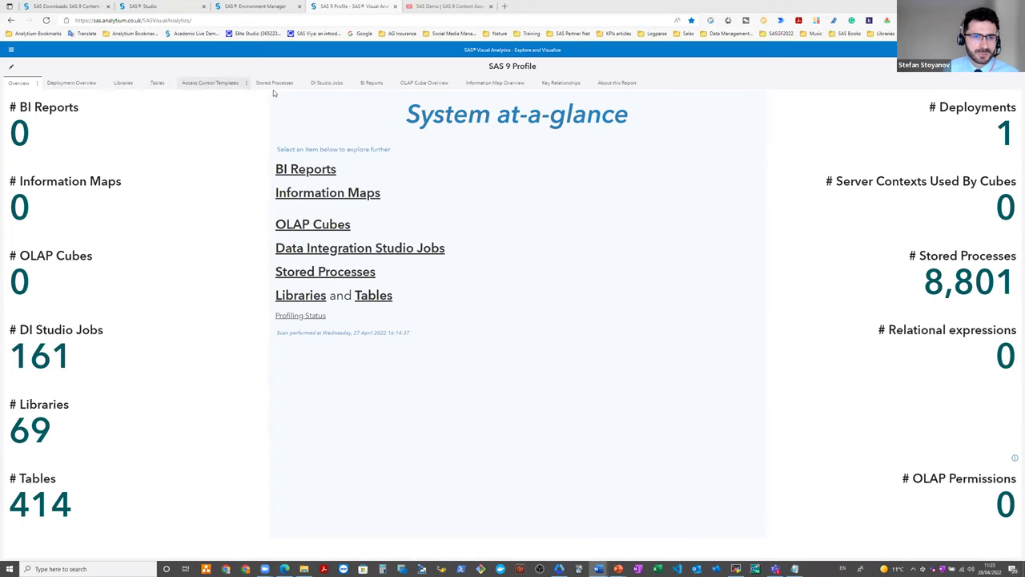
- Open the SAS 9 Profile's DI Studio Jobs page with deployment, update-per-day and weeks-since charts
left_click(320, 85)
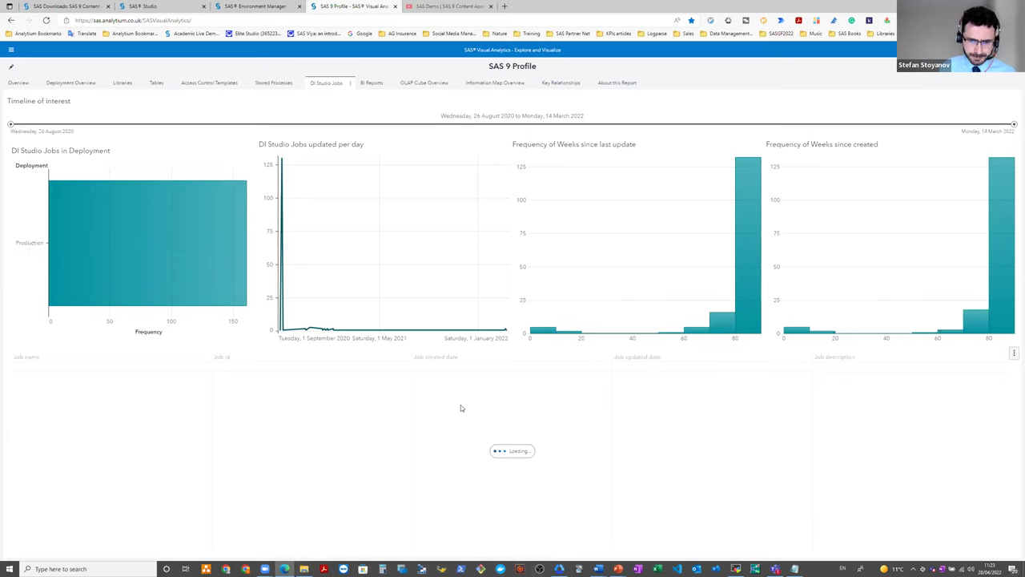
mouse_move(619, 569)
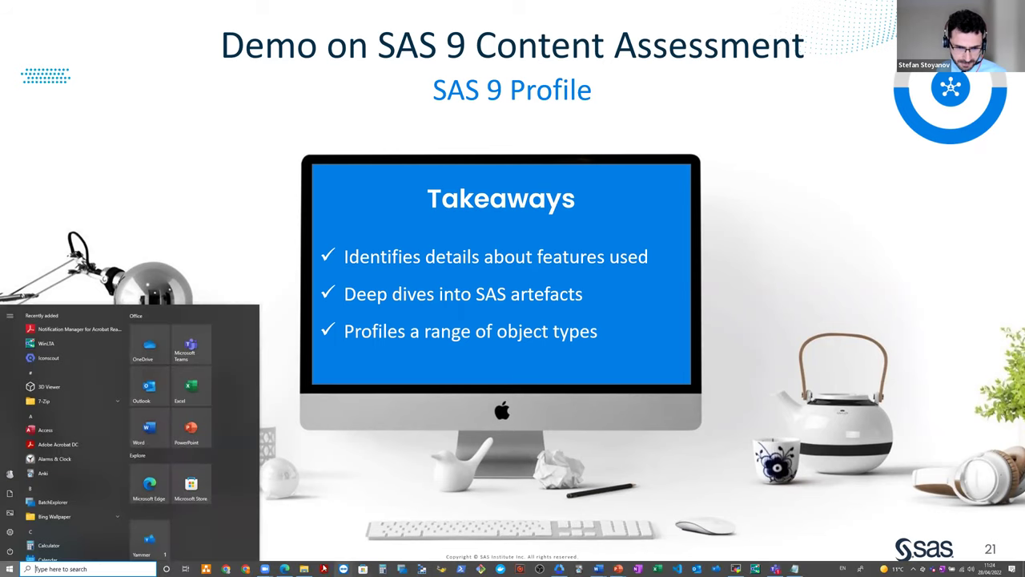
- Return from the Profile takeaways slide to the DI Studio Jobs table in the browser
left_click(284, 569)
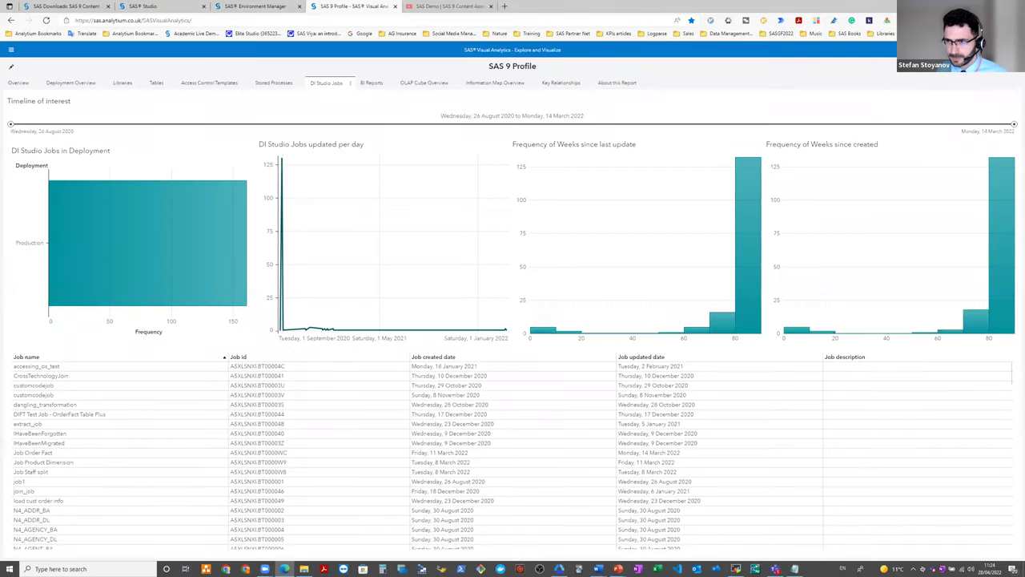
- Show the SAS 9 Code Check report's Incompatible Programs page (PROCEDURE 364, ASSIGNMENT 149, LIBNAME 15, XCOMMAND 5)
left_click(981, 76)
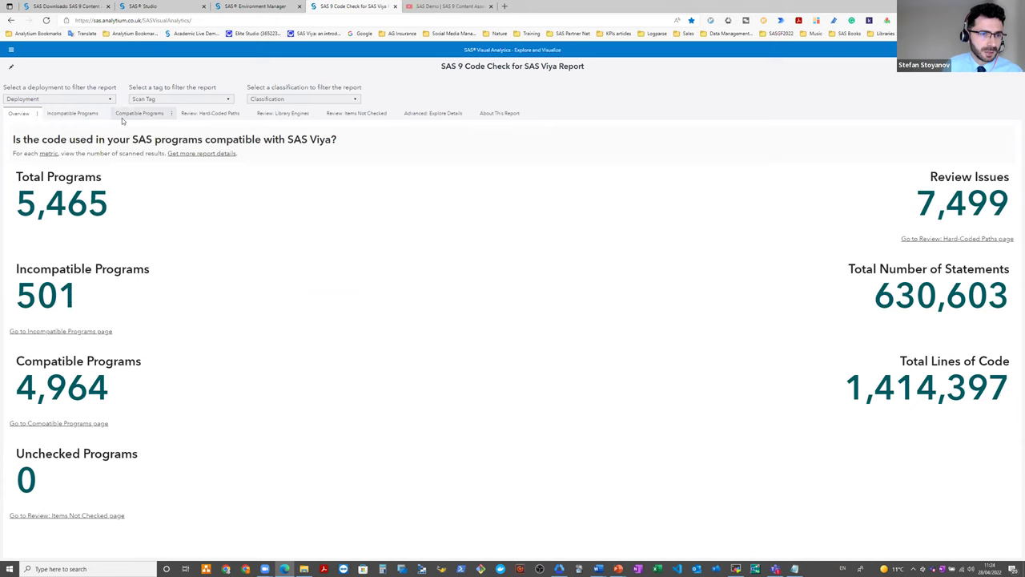
left_click(79, 114)
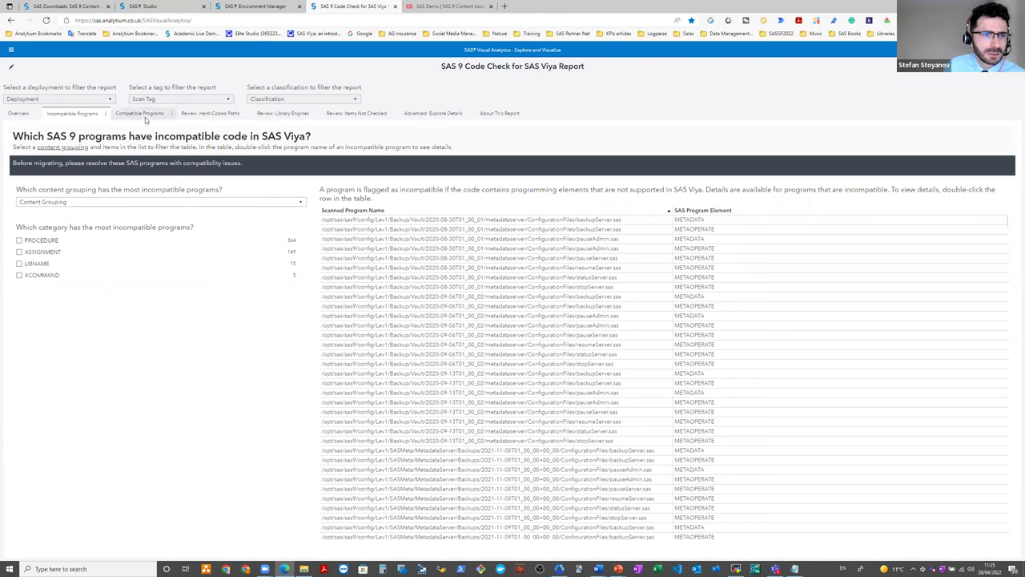
- Display the Code Check report's Review: Hard-Coded Paths page listing the affected SAS 9 programs
left_click(190, 117)
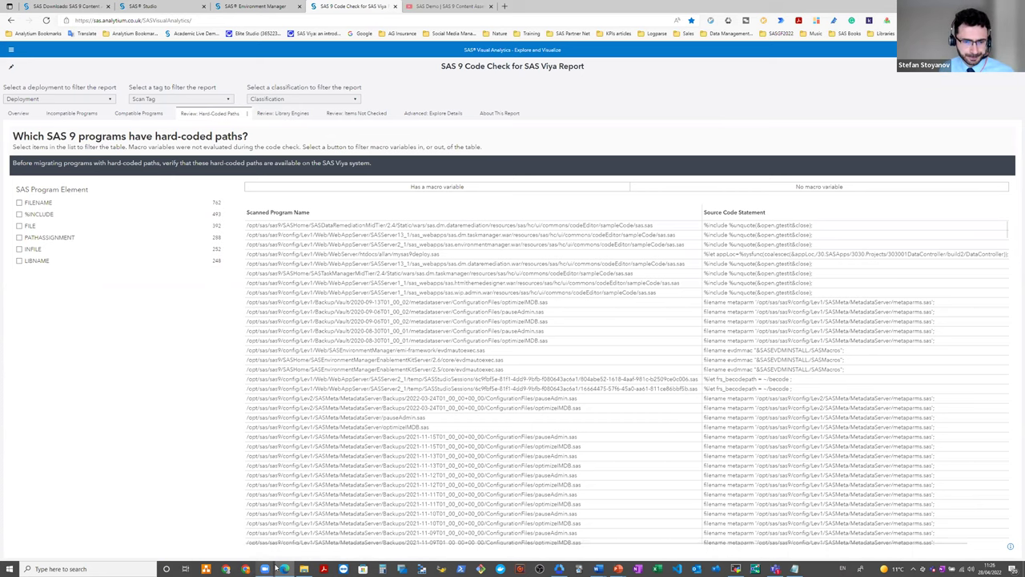
mouse_move(618, 569)
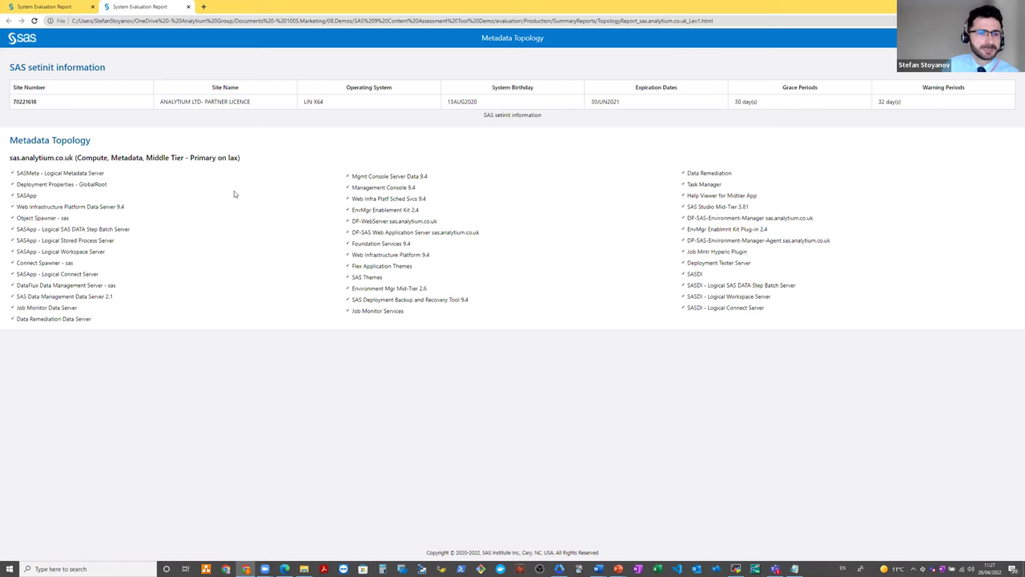
- Return to the Chrome tab holding the sas.analytium.co.uk System Evaluation Report
left_click(43, 11)
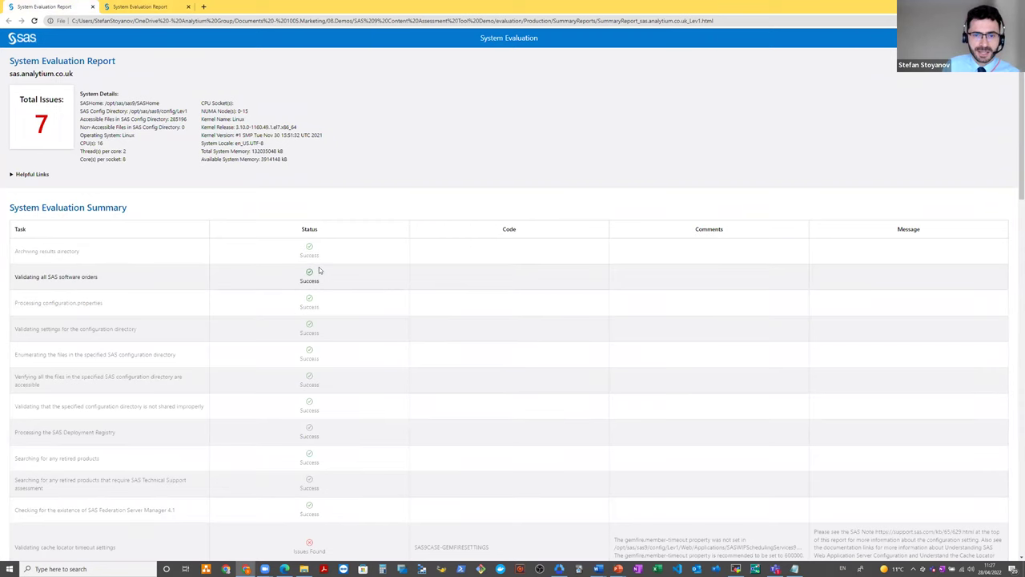
- Scroll up and down through the System Evaluation Summary's Issues Found tasks
scroll(373, 290, "down", 1)
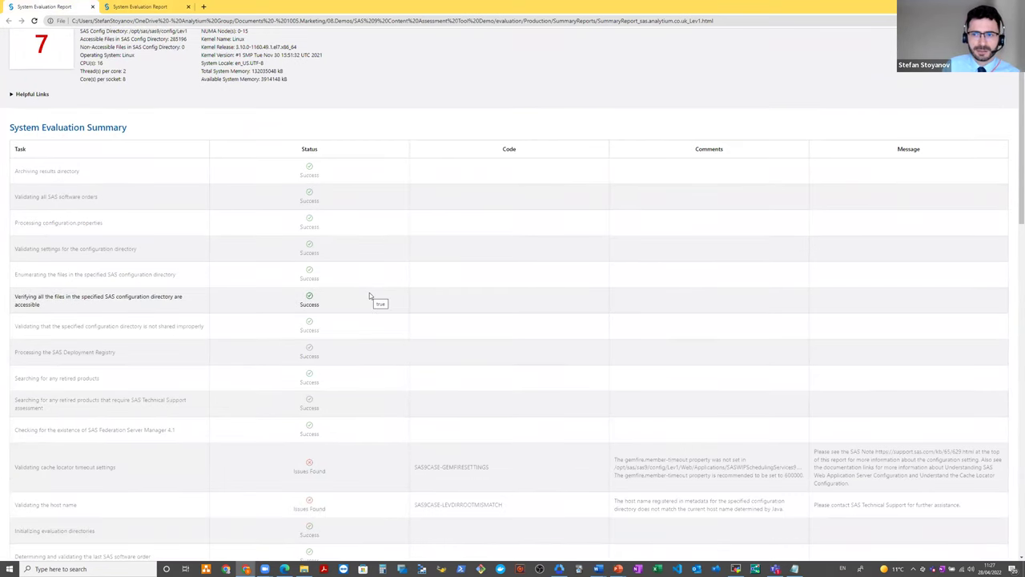
scroll(369, 296, "up", 1)
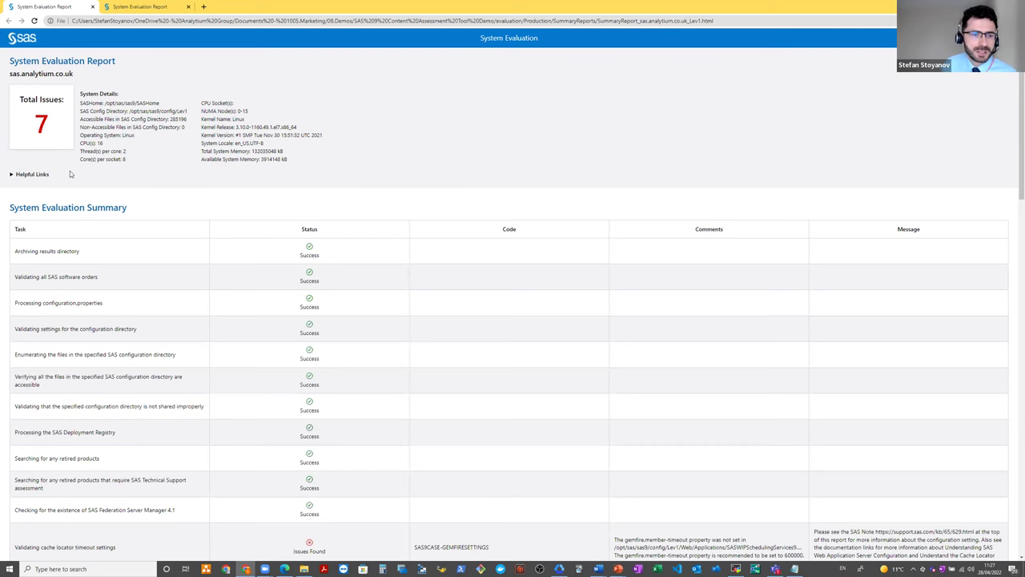
scroll(401, 333, "down", 2)
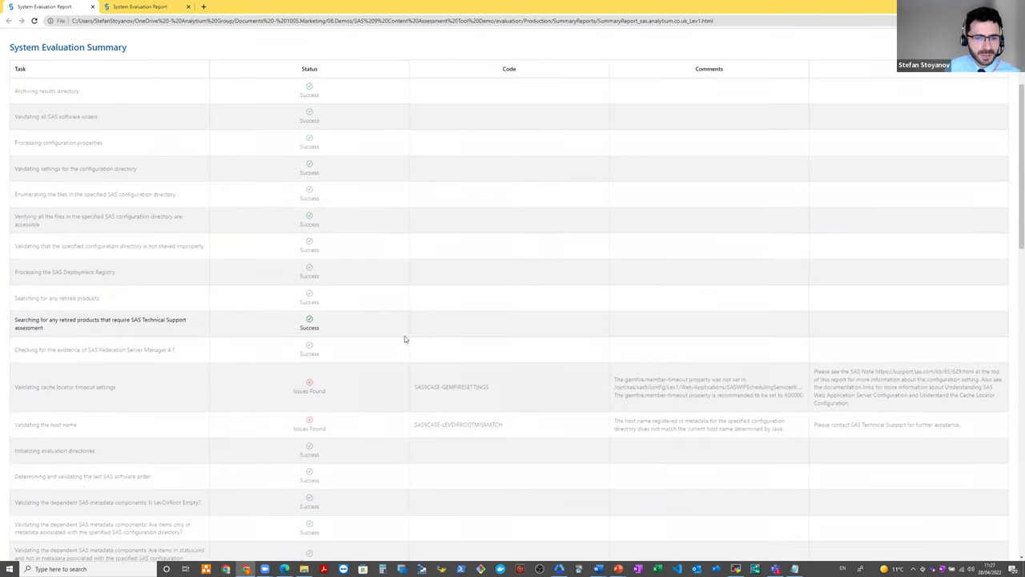
scroll(397, 379, "down", 1)
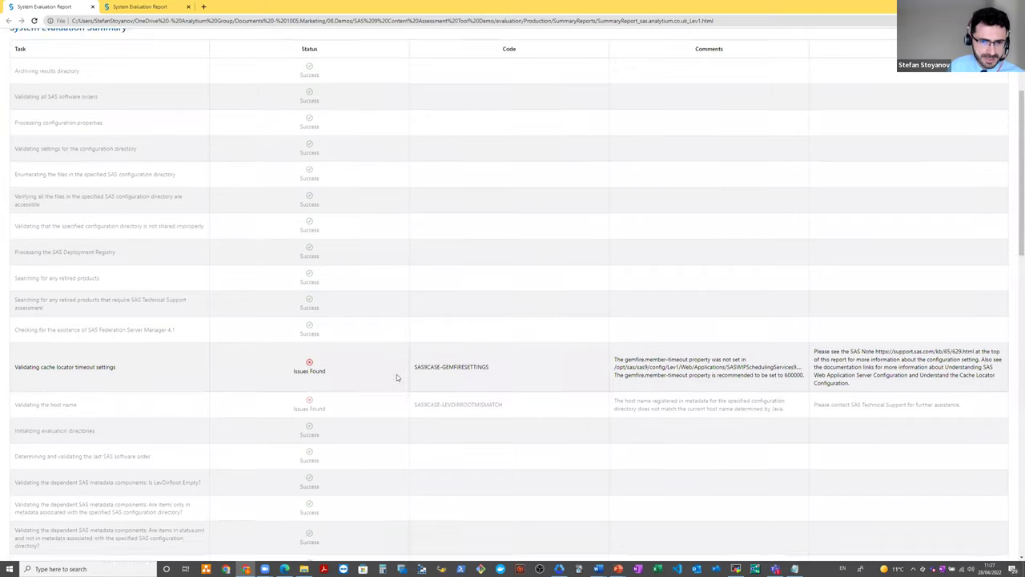
scroll(184, 264, "up", 3)
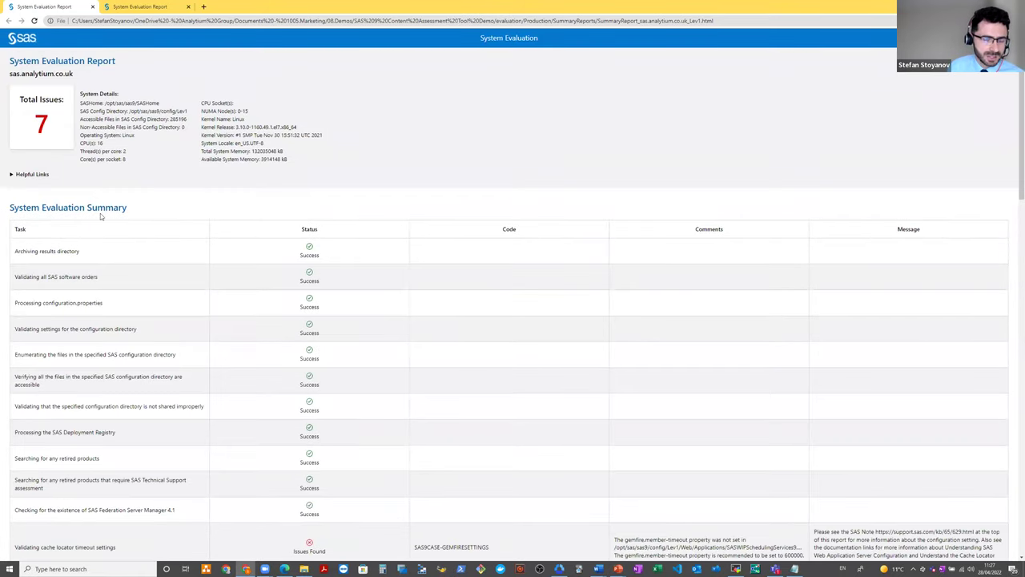
scroll(197, 345, "down", 3)
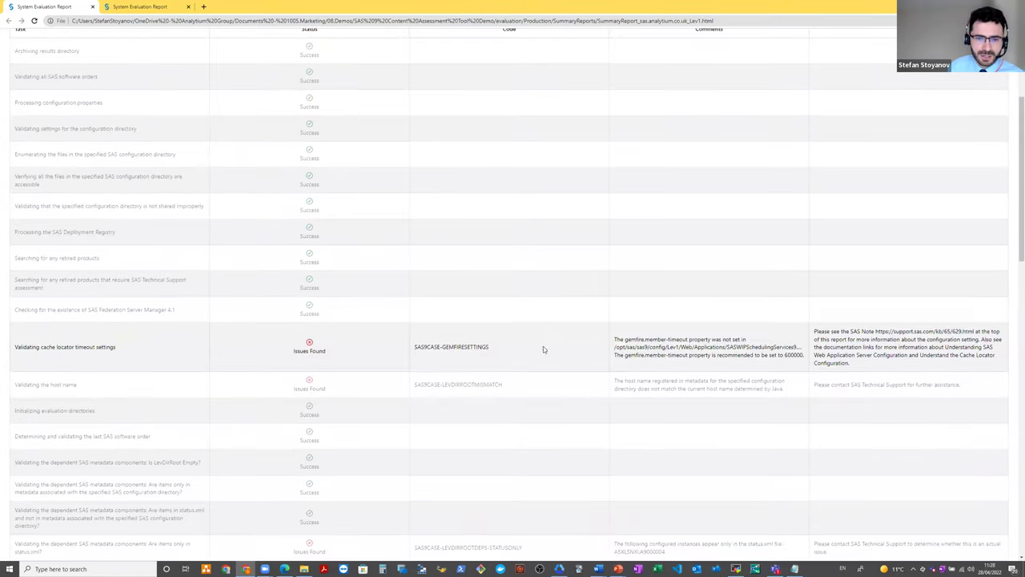
scroll(859, 349, "up", 3)
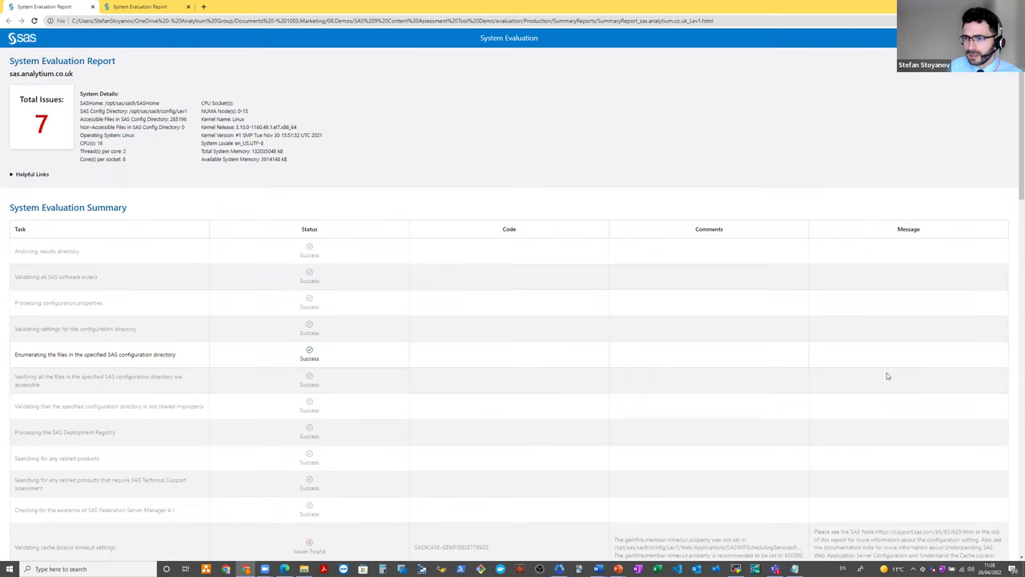
scroll(887, 373, "down", 4)
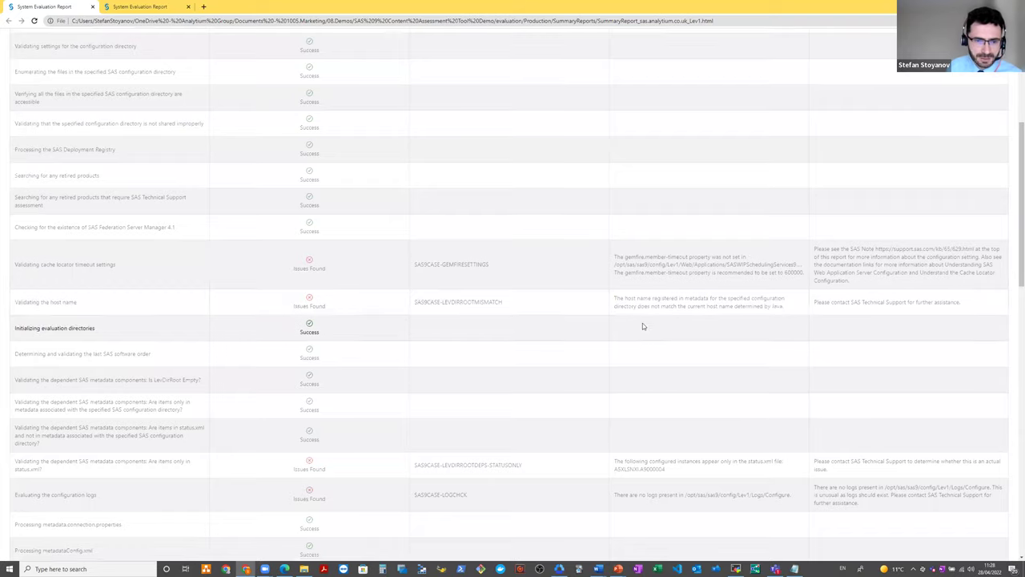
scroll(643, 322, "down", 2)
scroll(638, 321, "up", 5)
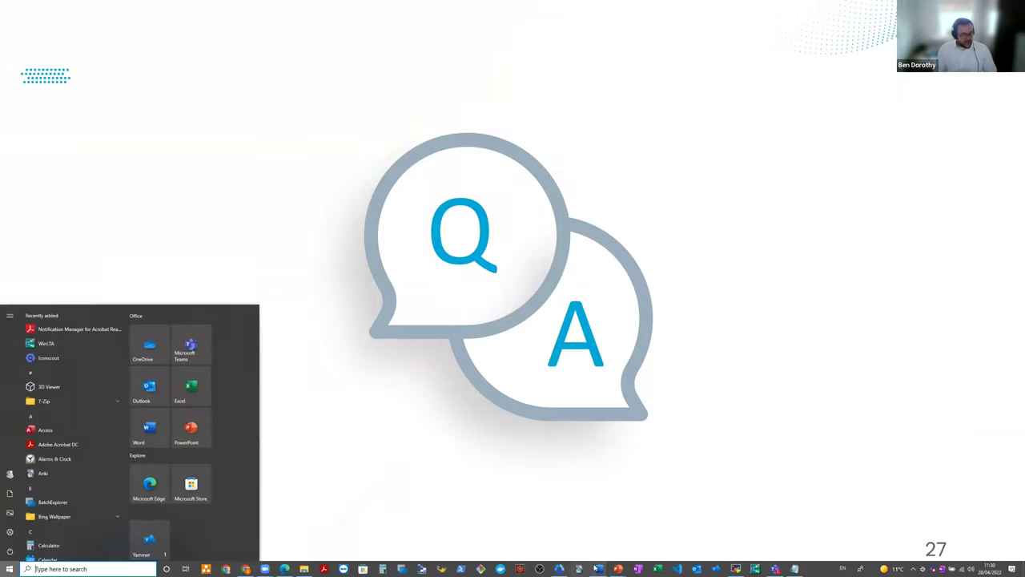
- Dismiss the Windows Start menu so the Q&A slide 27 fills the screen
mouse_move(598, 569)
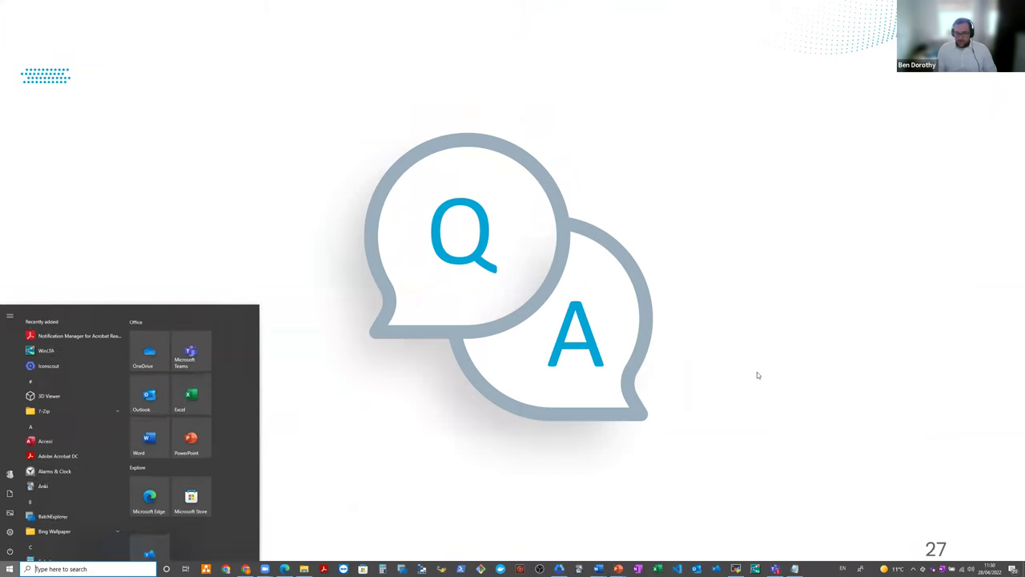
left_click(757, 356)
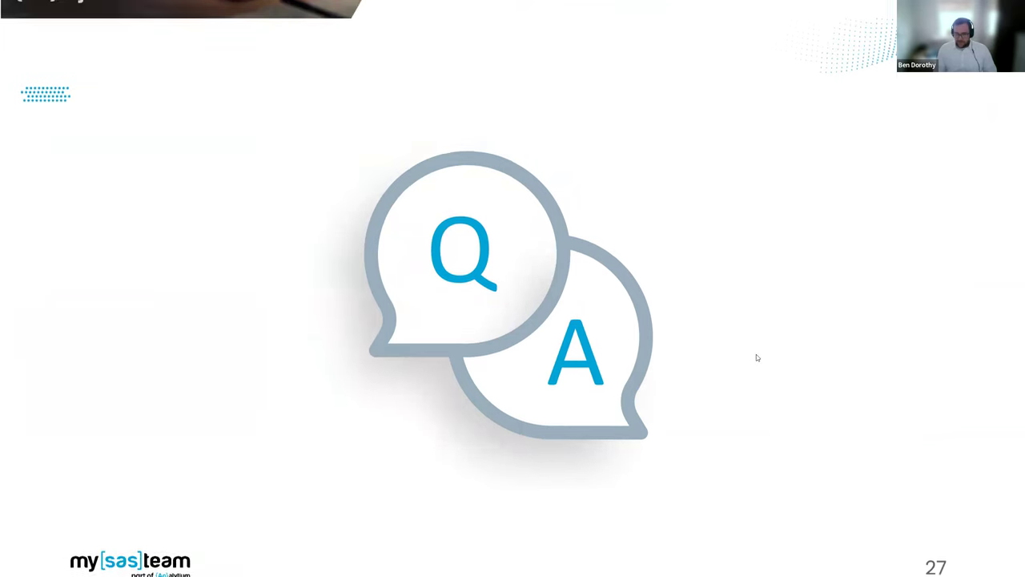